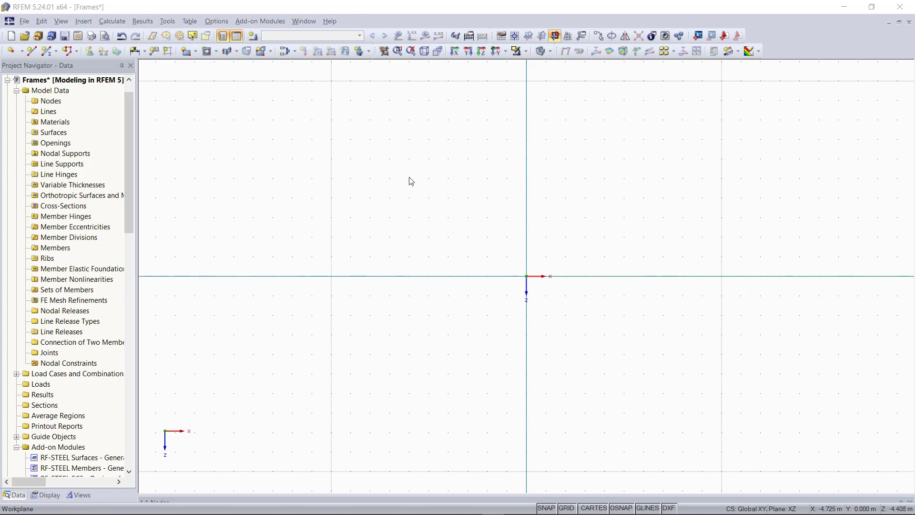
- Start a new single beam member and choose the rolled I-section IPE 200 as its start cross-section
click(46, 51)
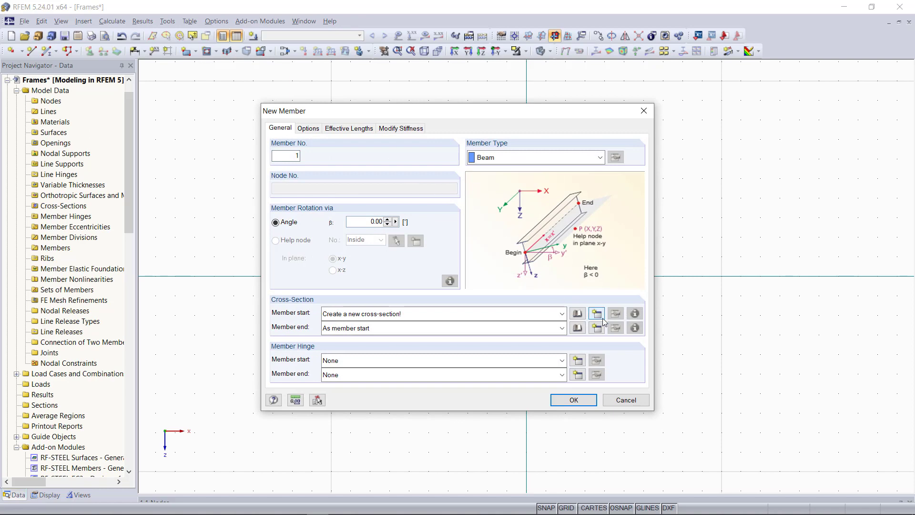
click(578, 314)
click(315, 147)
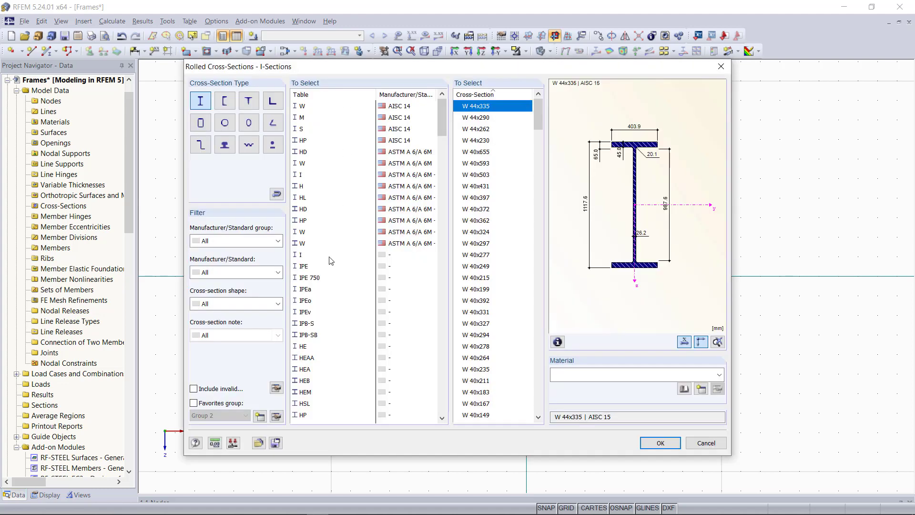
click(311, 267)
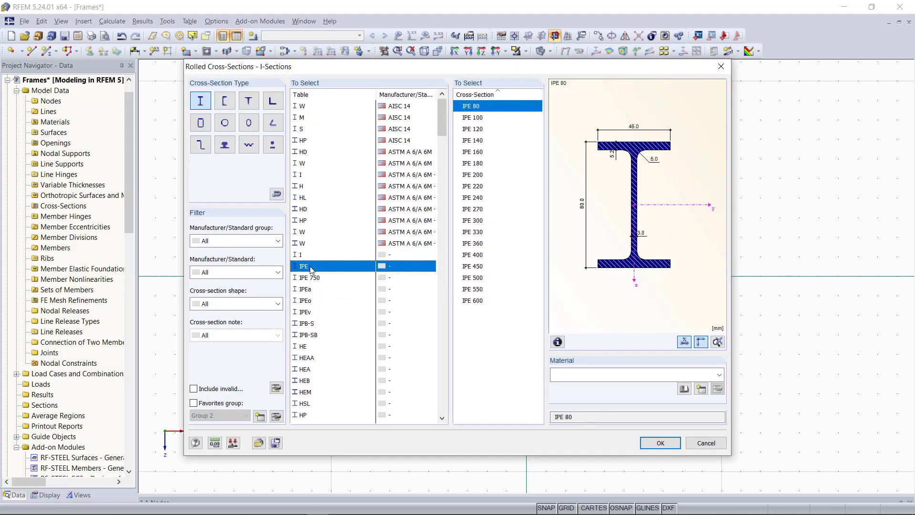
click(480, 176)
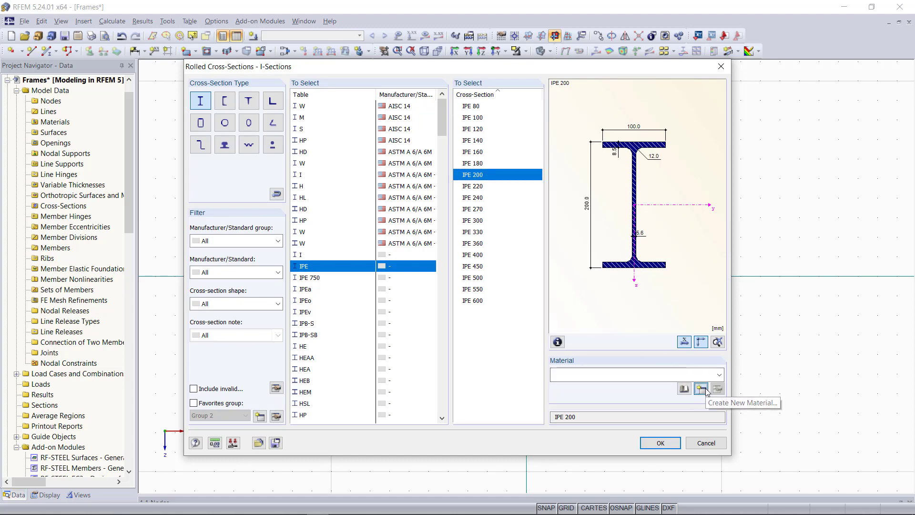
- Create the material Steel S 235 from the material library and assign it to the IPE 200 cross-section
click(702, 389)
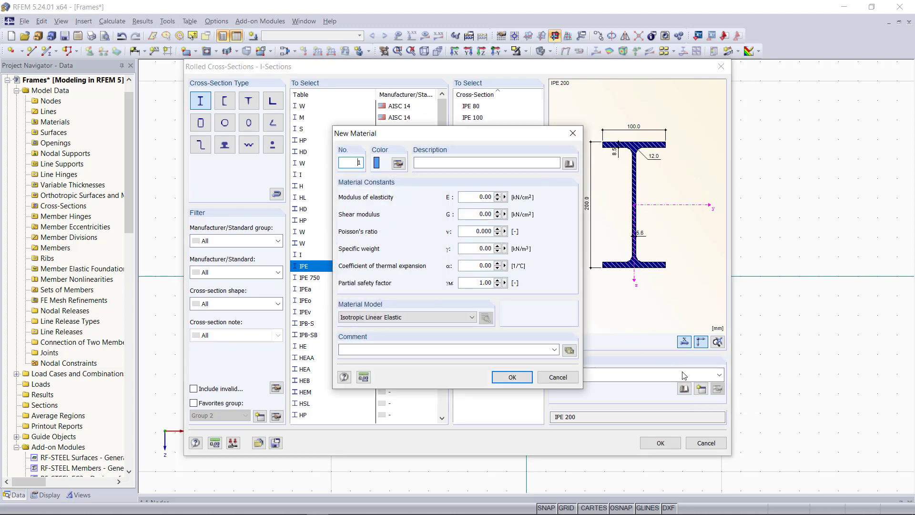
click(569, 163)
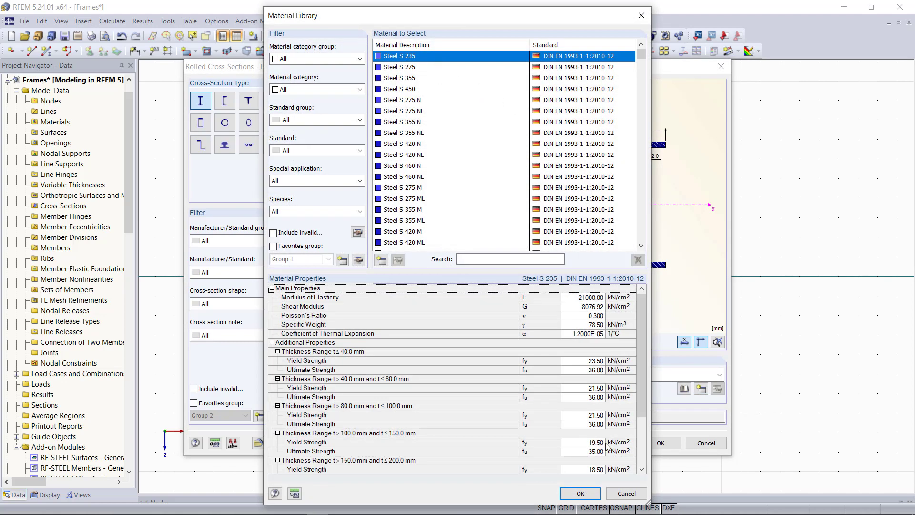
click(581, 494)
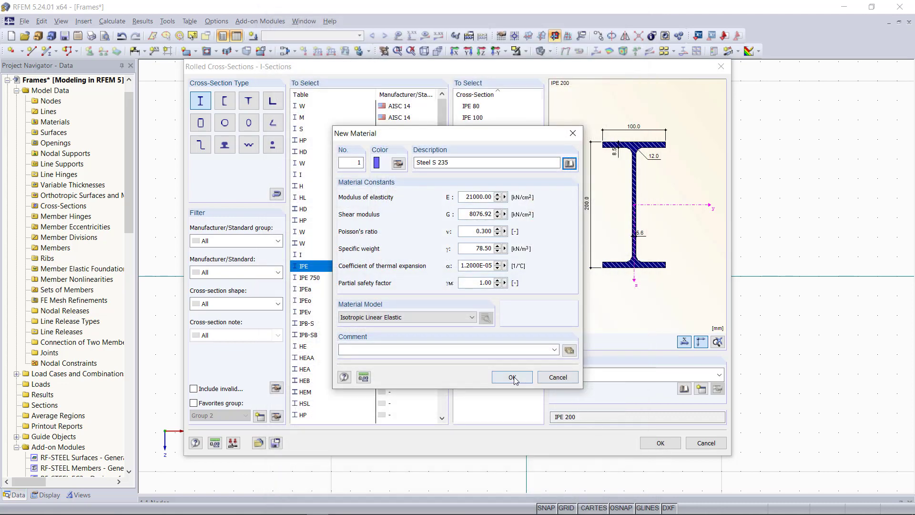
click(513, 378)
click(660, 443)
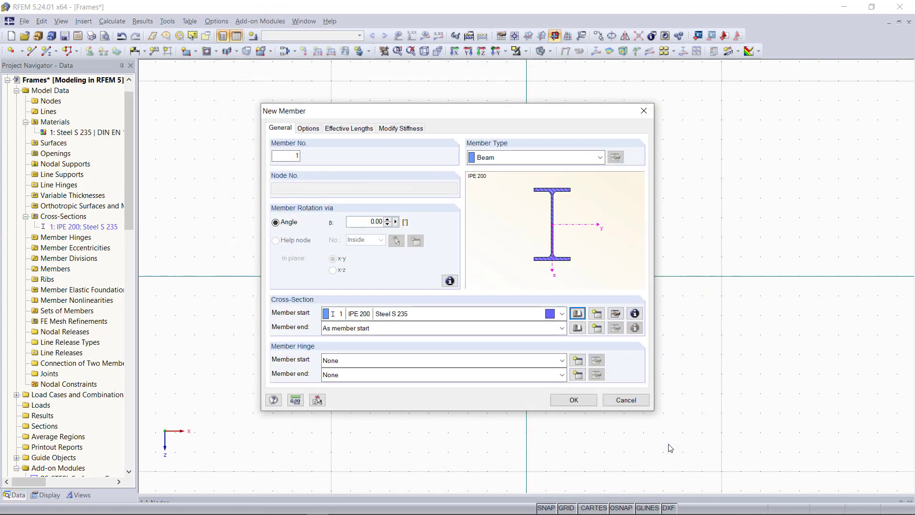
- Draw a portal frame starting at the grid origin, with two 3 m high columns joined by a 5 m beam
click(566, 405)
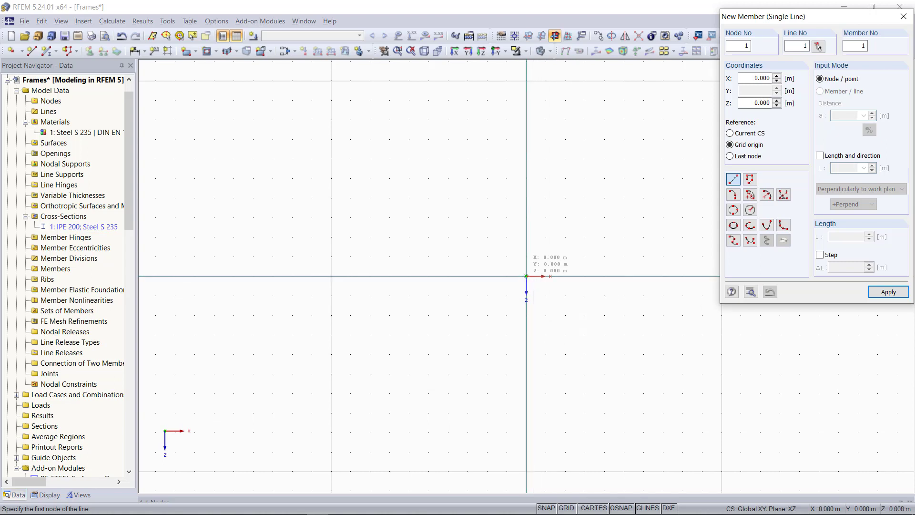
click(526, 276)
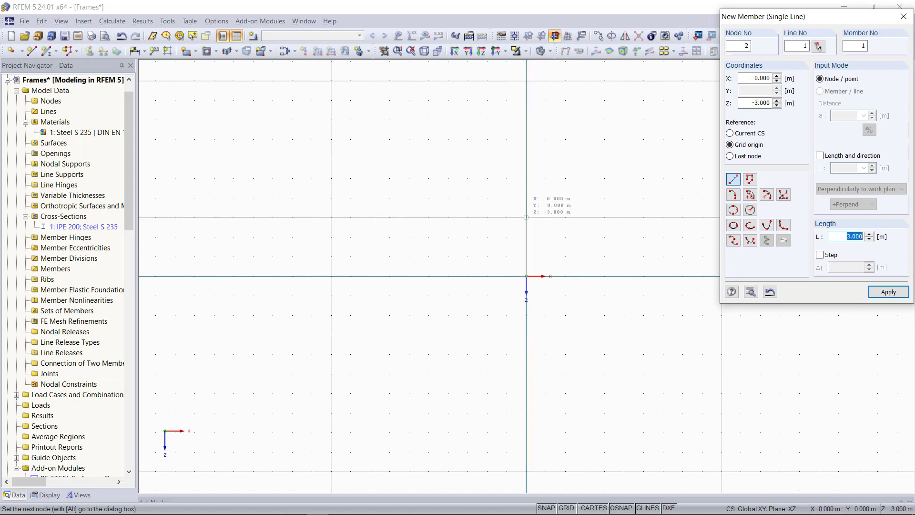
click(526, 217)
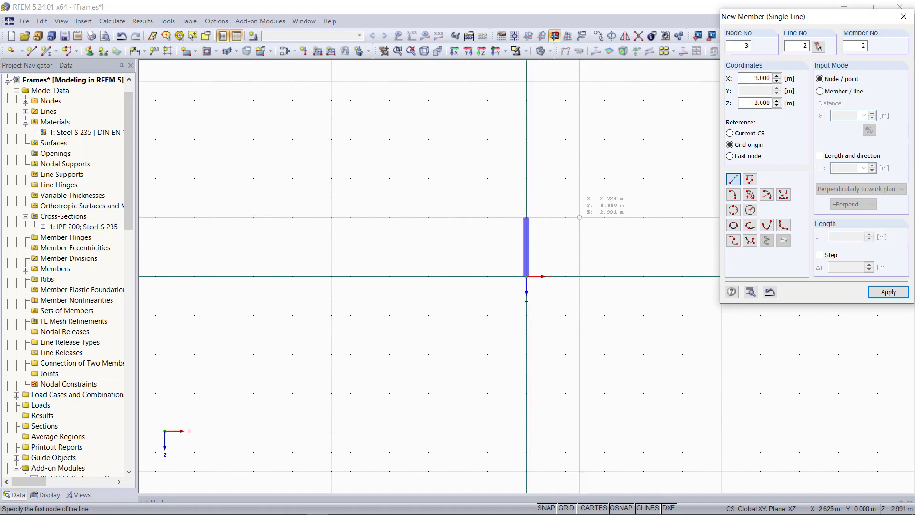
click(526, 218)
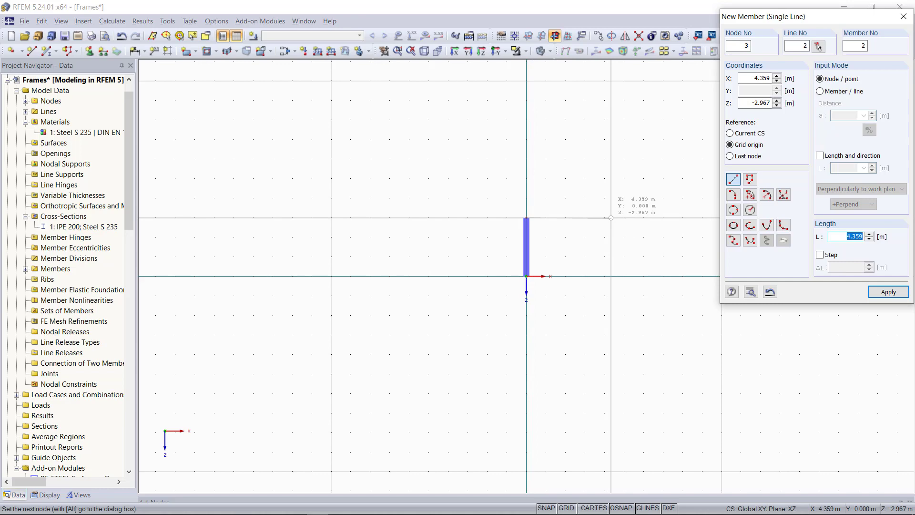
click(624, 218)
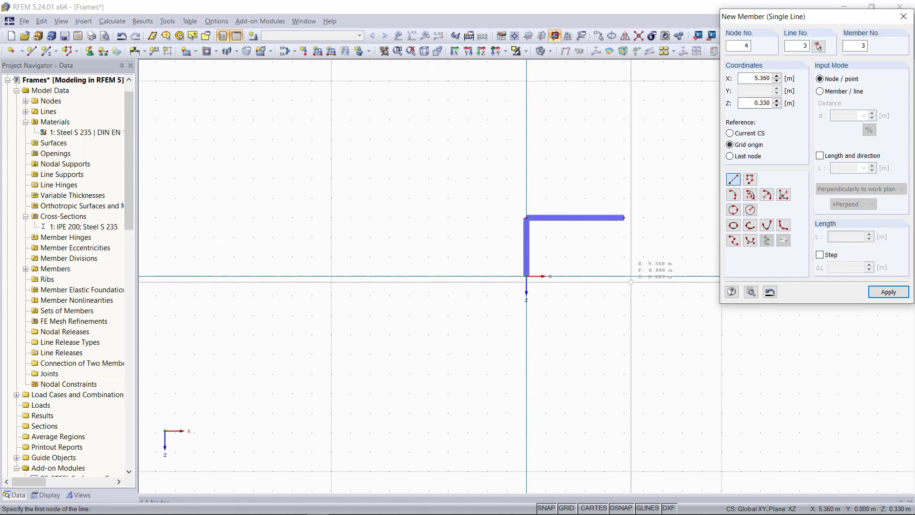
click(624, 217)
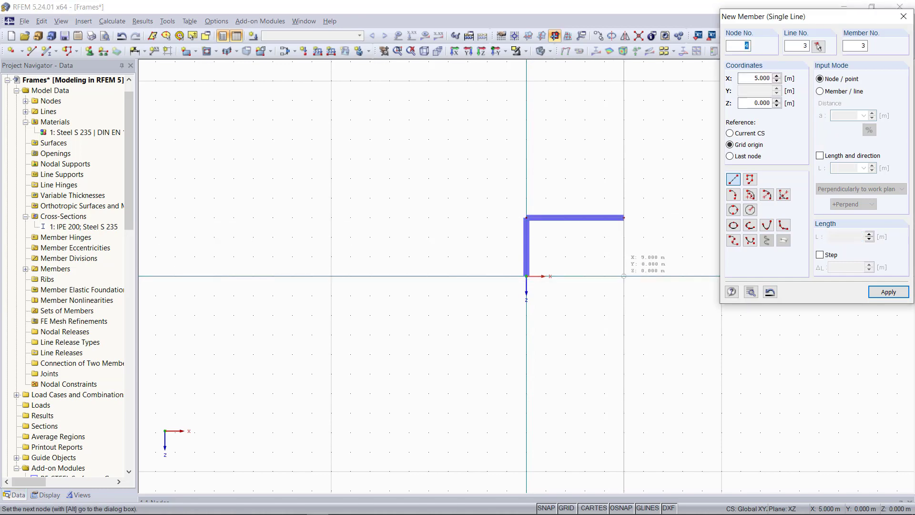
click(624, 276)
key(Escape)
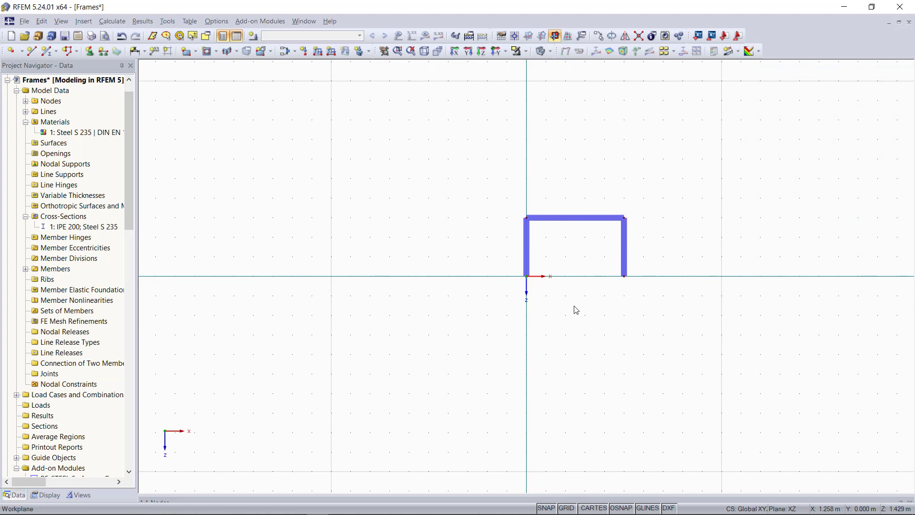
- Assign rigid nodal supports to the base nodes of both frame columns
middle_click(636, 298)
middle_click(636, 298)
scroll(588, 300, down, 3)
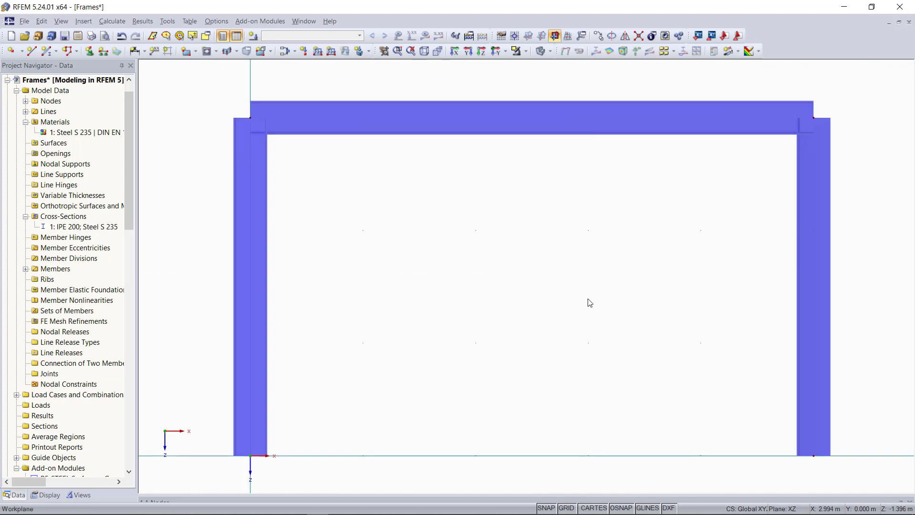
scroll(590, 302, down, 1)
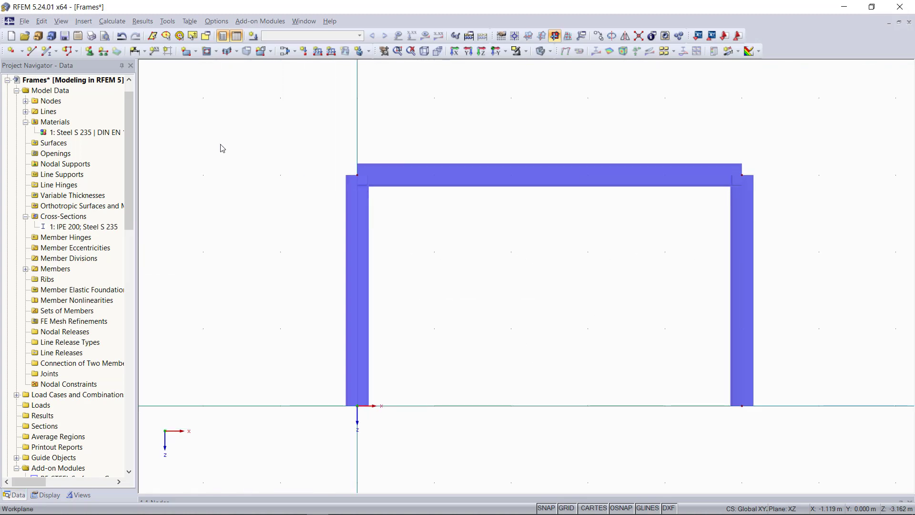
drag(293, 369, 806, 436)
click(89, 52)
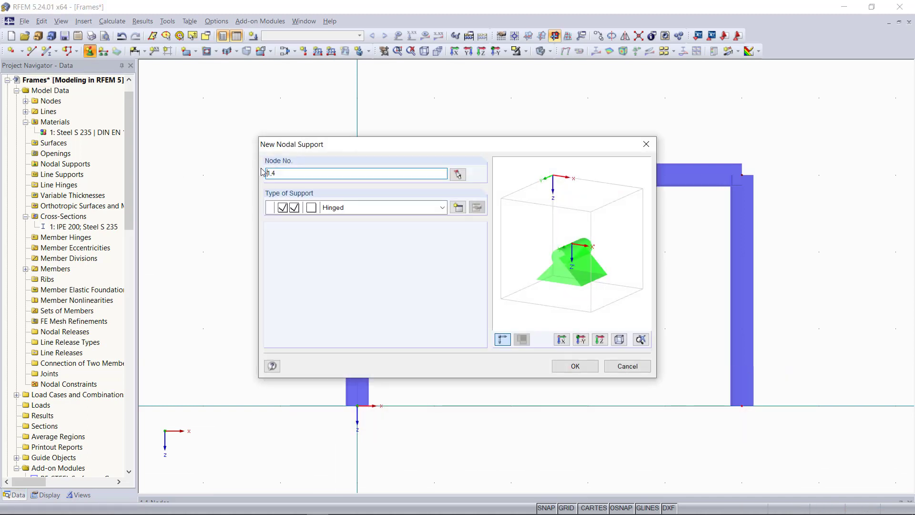
click(443, 207)
click(394, 233)
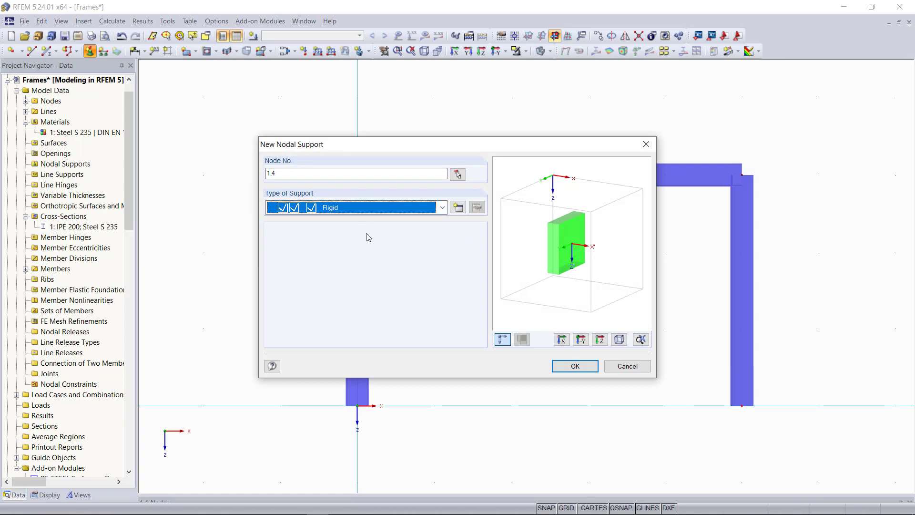
click(576, 366)
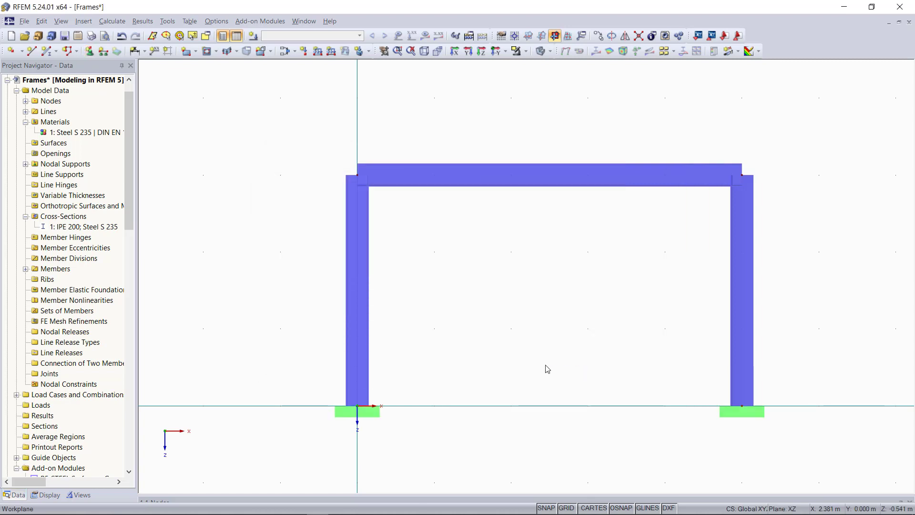
- Copy the whole frame with its supports twice, with a displacement of 8 m in the X direction
scroll(495, 327, down, 5)
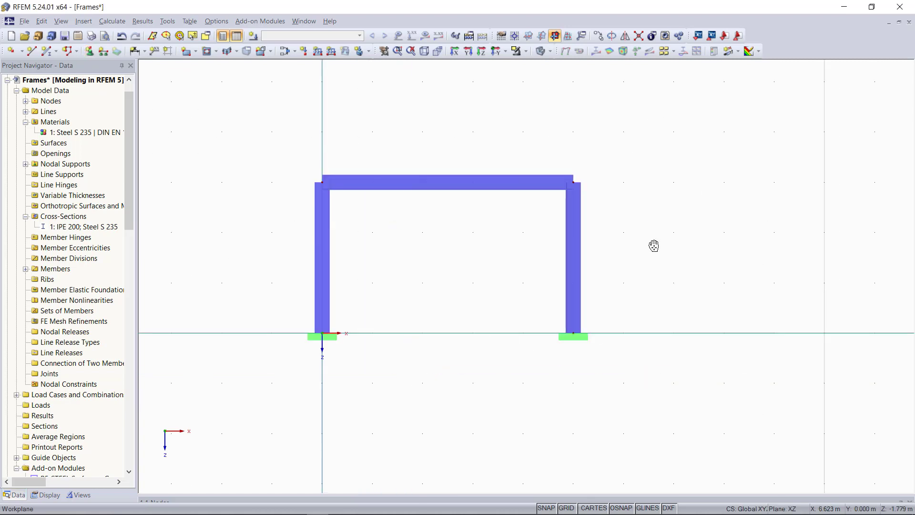
middle_drag(654, 245, 522, 259)
scroll(525, 263, down, 2)
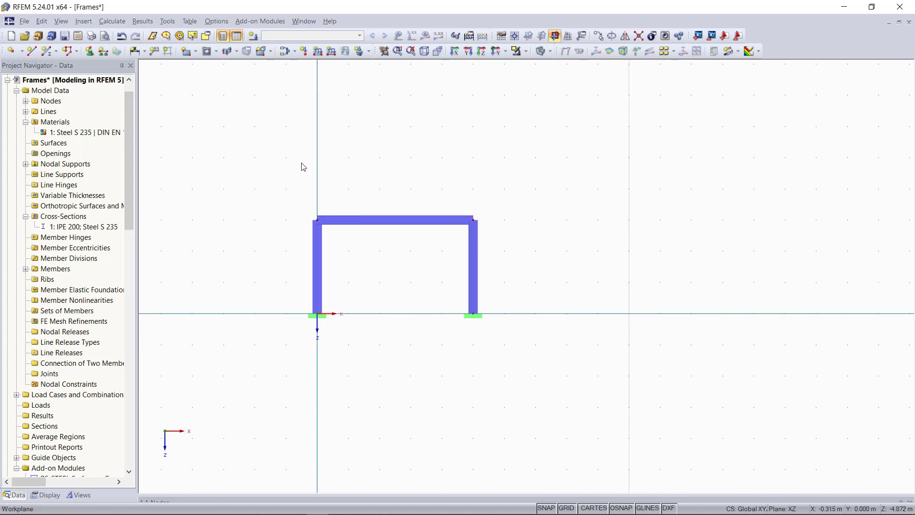
drag(262, 170, 553, 391)
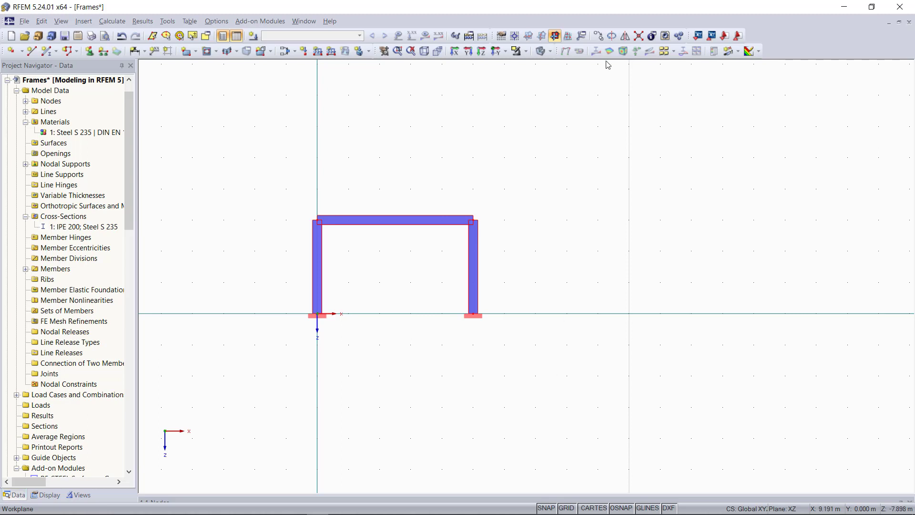
click(599, 38)
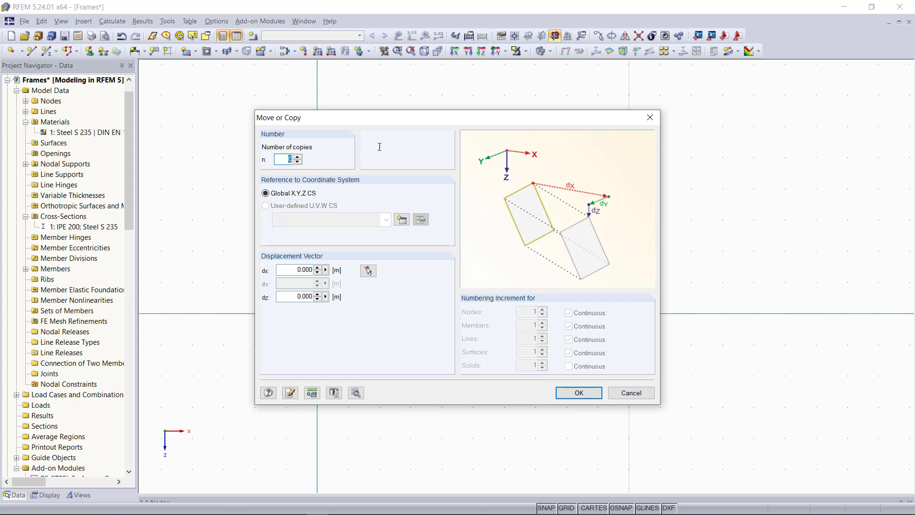
text(2)
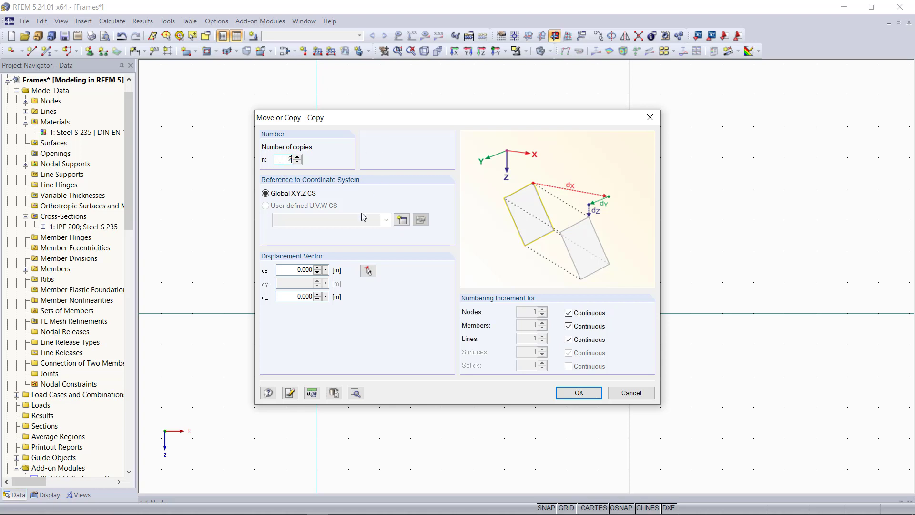
text(8)
click(579, 392)
scroll(429, 390, down, 3)
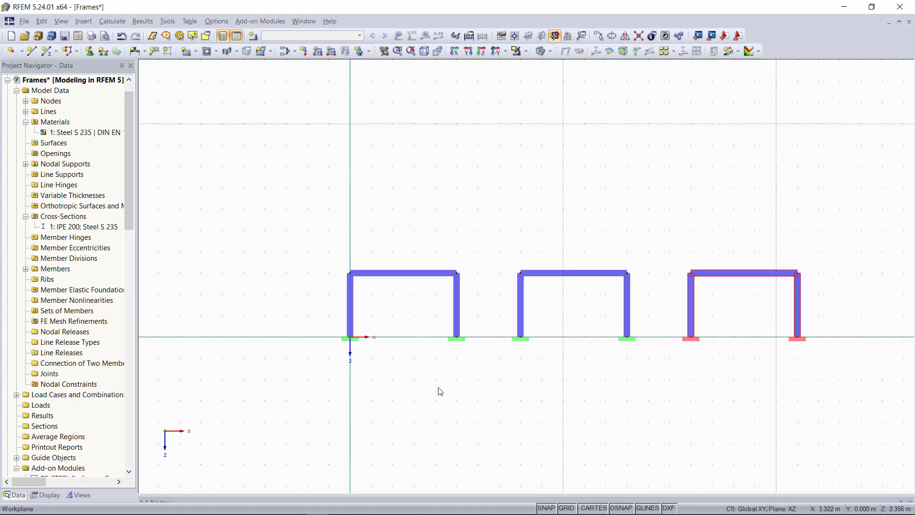
click(689, 372)
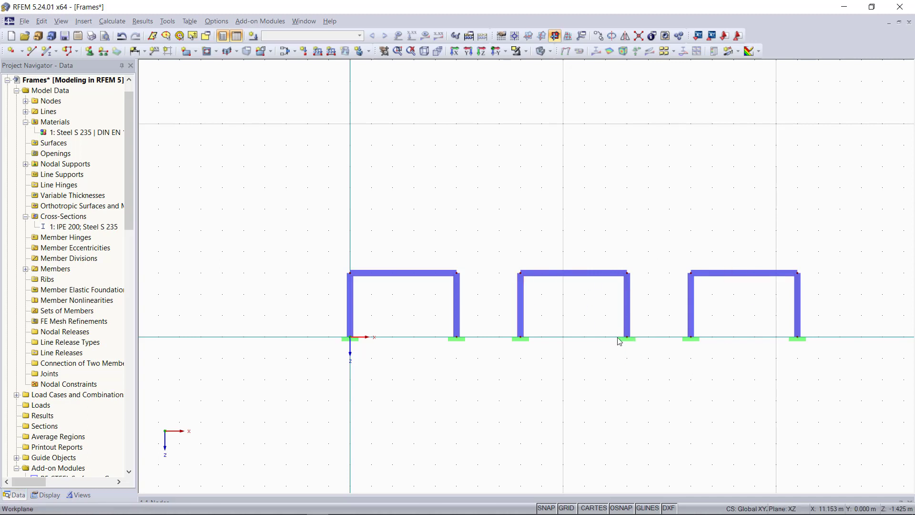
- Change both base supports of the middle frame to the Hinged type
scroll(578, 320, up, 4)
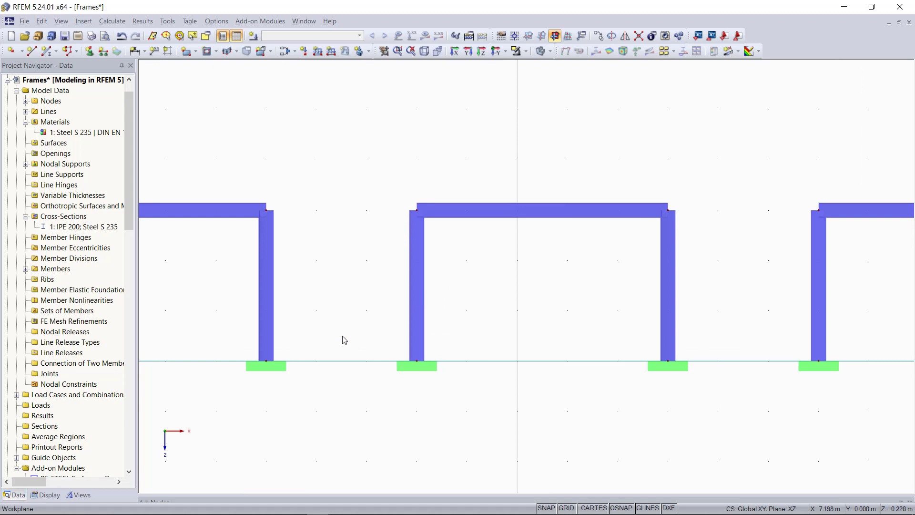
drag(371, 339, 705, 406)
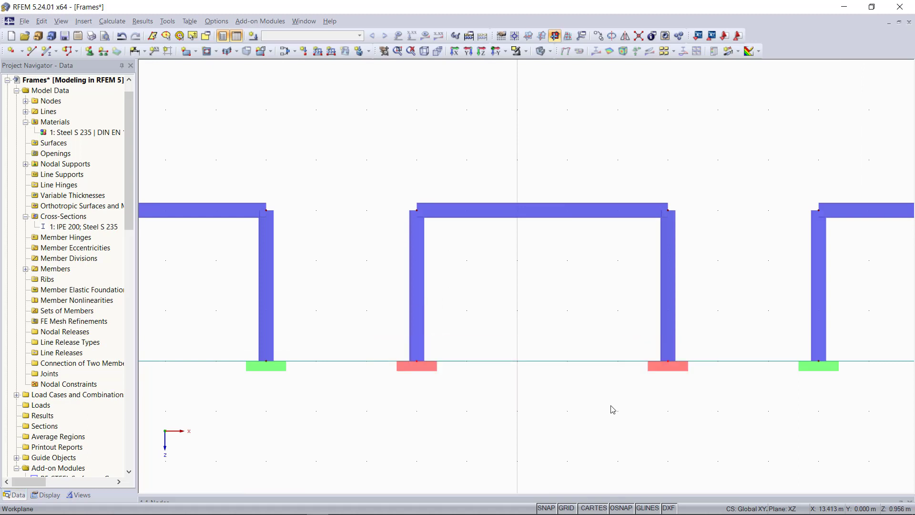
click(89, 51)
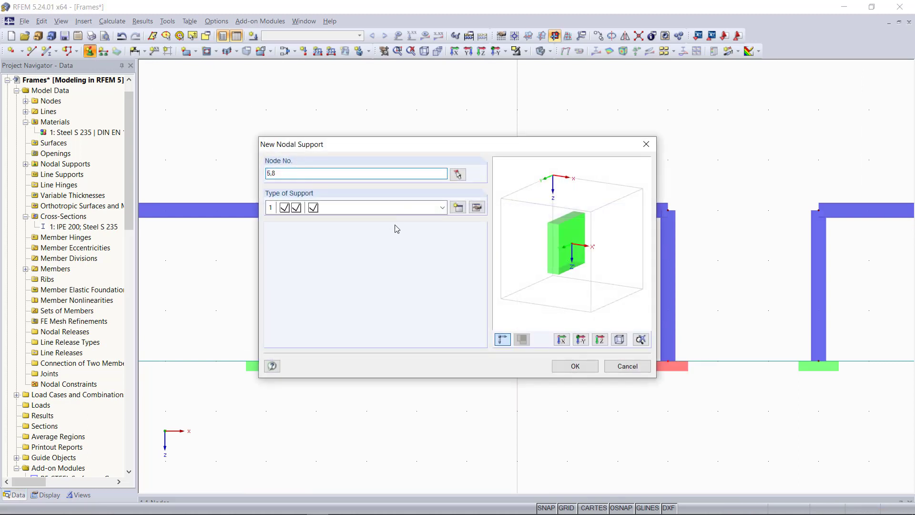
click(627, 365)
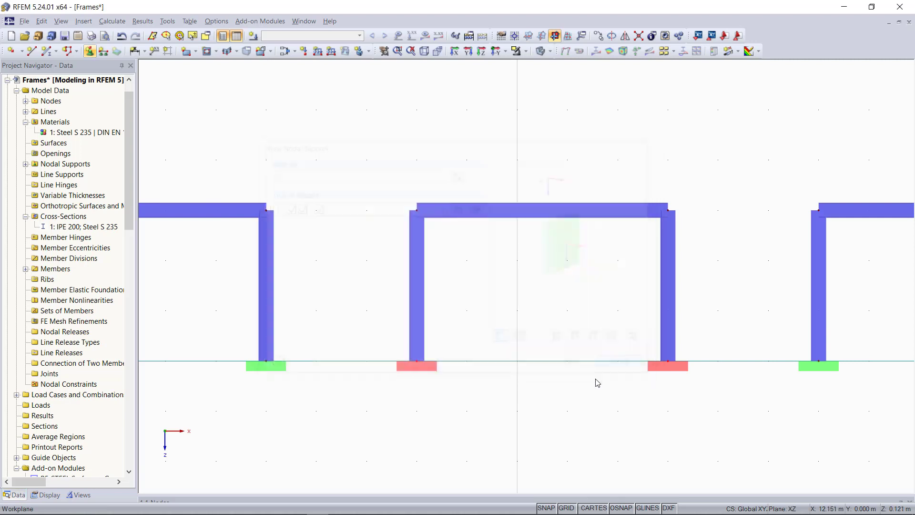
double_click(427, 369)
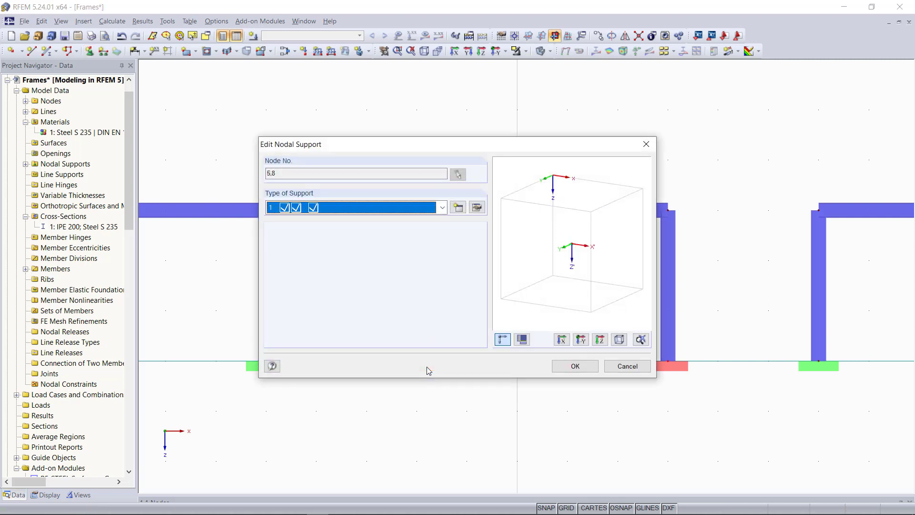
click(407, 207)
click(373, 222)
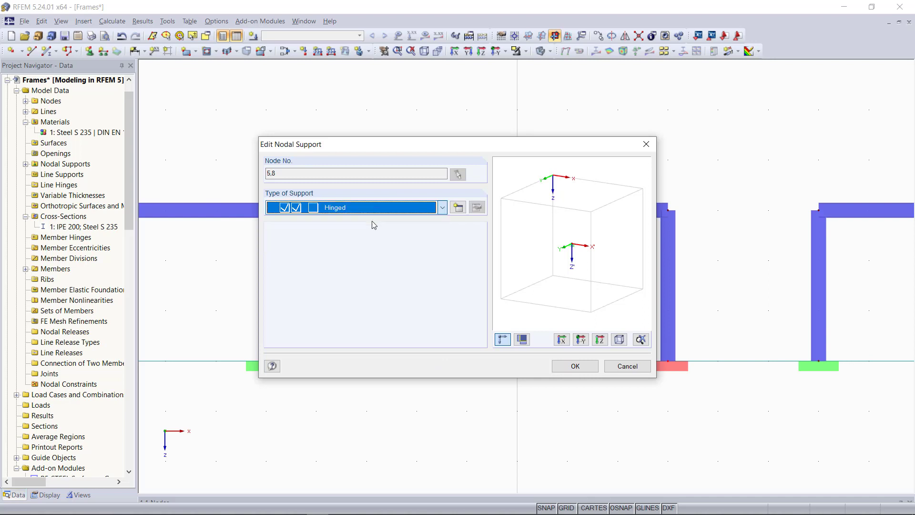
click(577, 366)
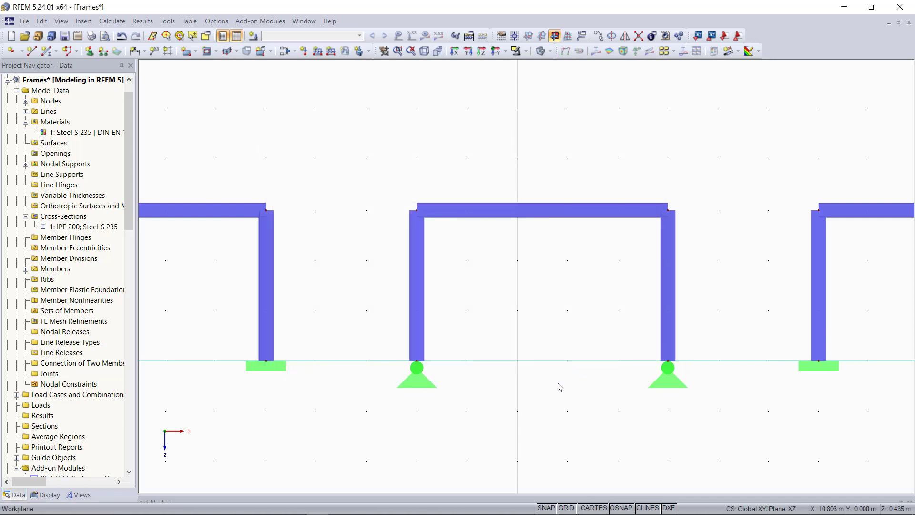
scroll(498, 374, down, 2)
scroll(572, 367, down, 1)
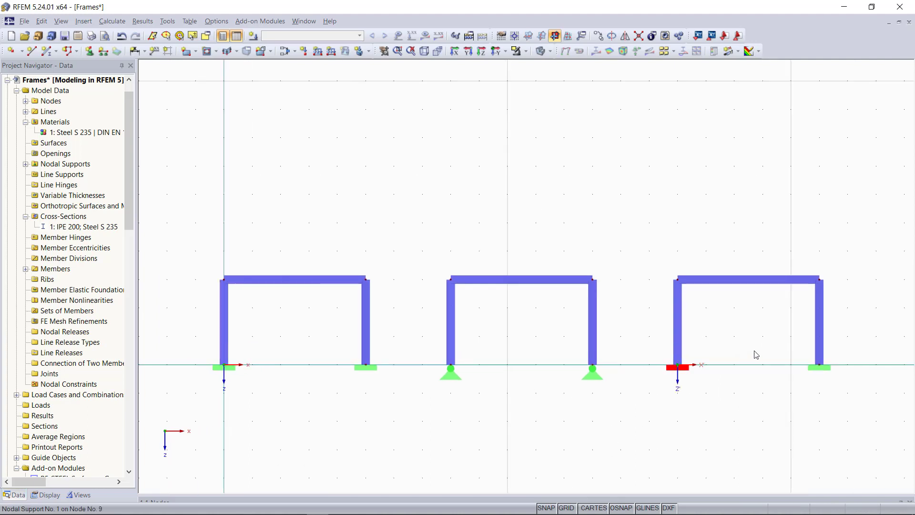
- Change both base supports of the third frame to the Hinged type
scroll(817, 327, up, 4)
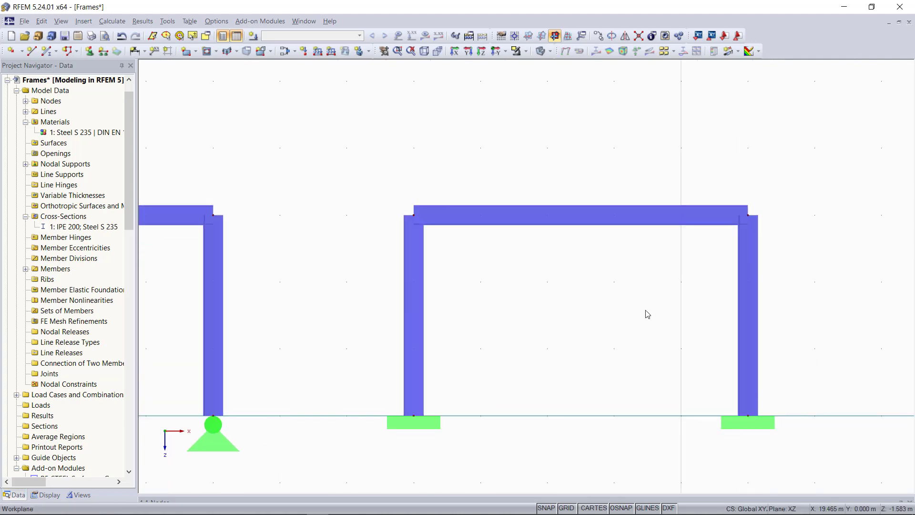
middle_drag(641, 326, 640, 292)
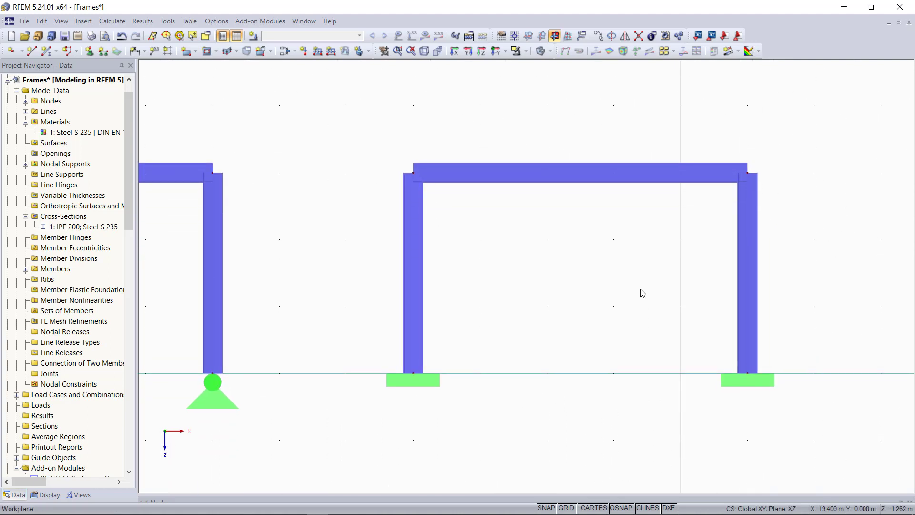
scroll(640, 292, up, 1)
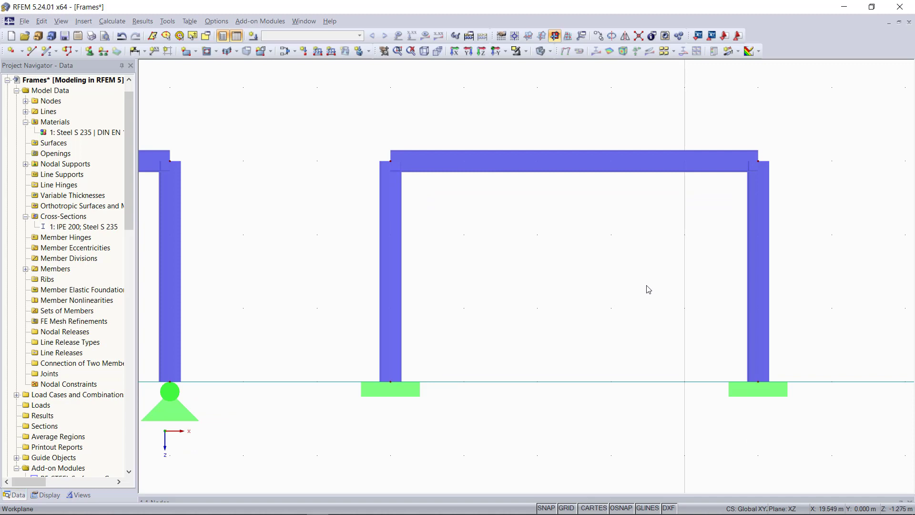
drag(338, 354, 845, 444)
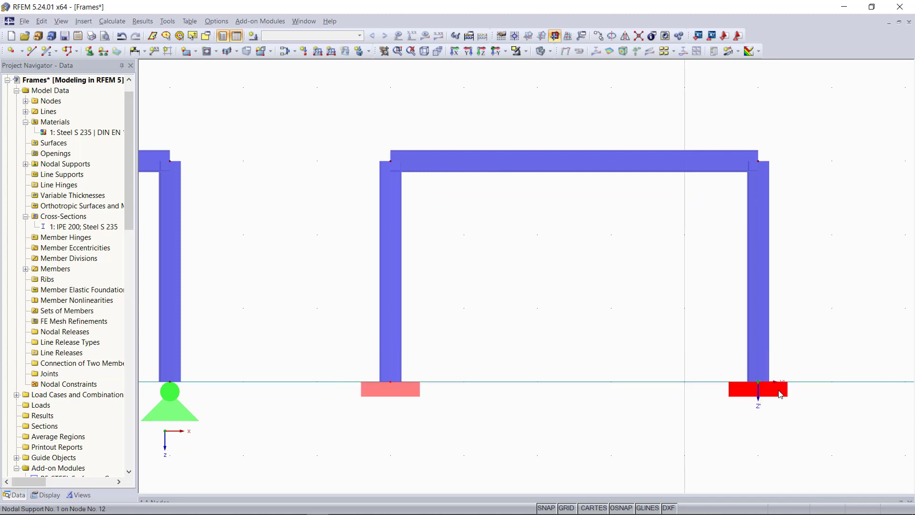
double_click(778, 400)
click(442, 207)
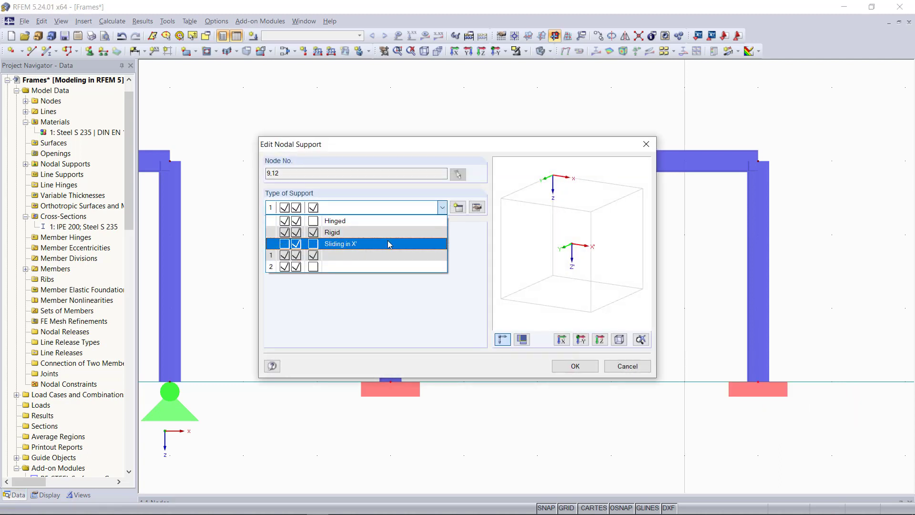
click(384, 221)
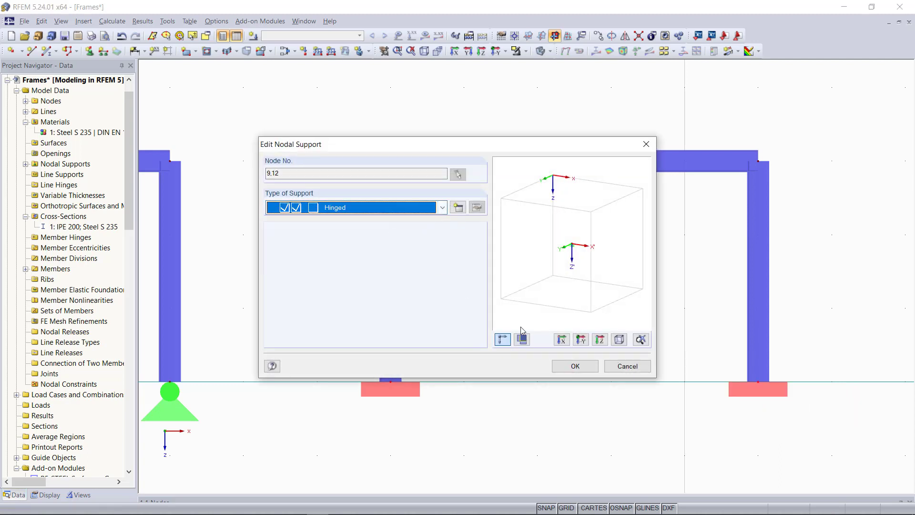
click(576, 366)
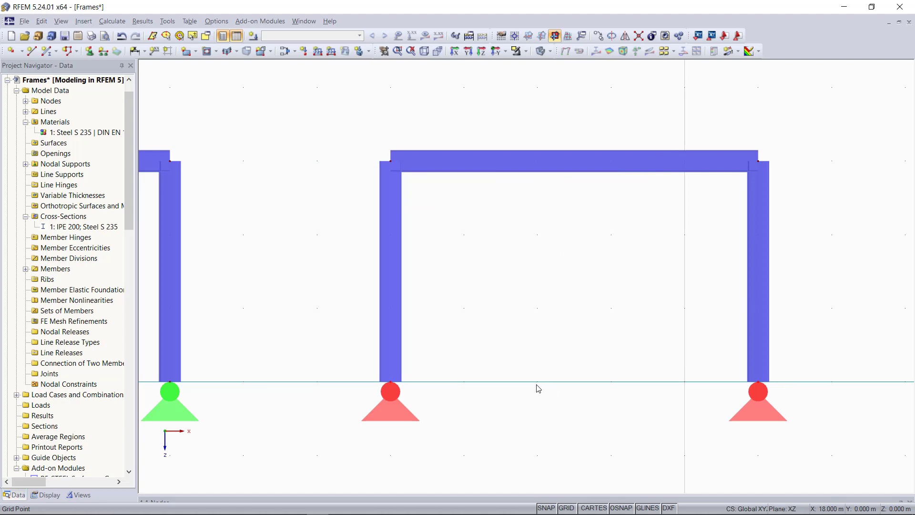
- Divide the third frame's beam with one intermediate node at its midpoint
click(541, 167)
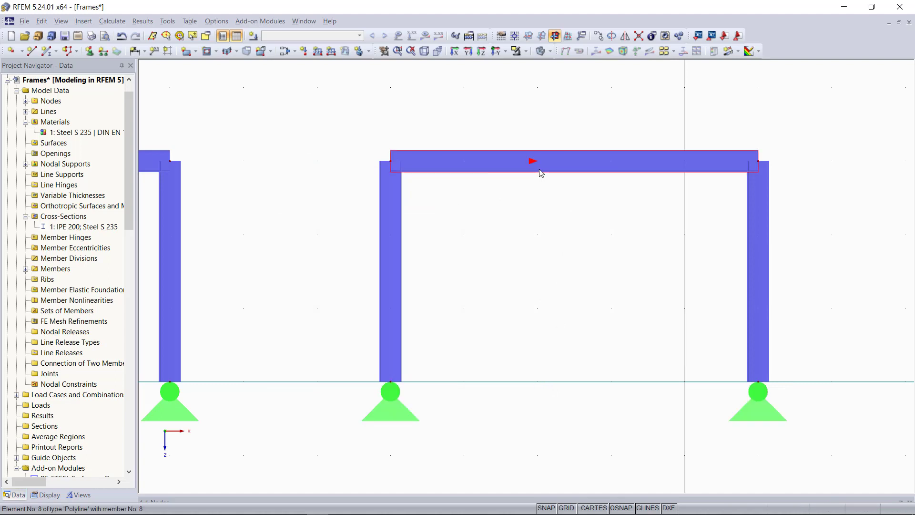
right_click(576, 167)
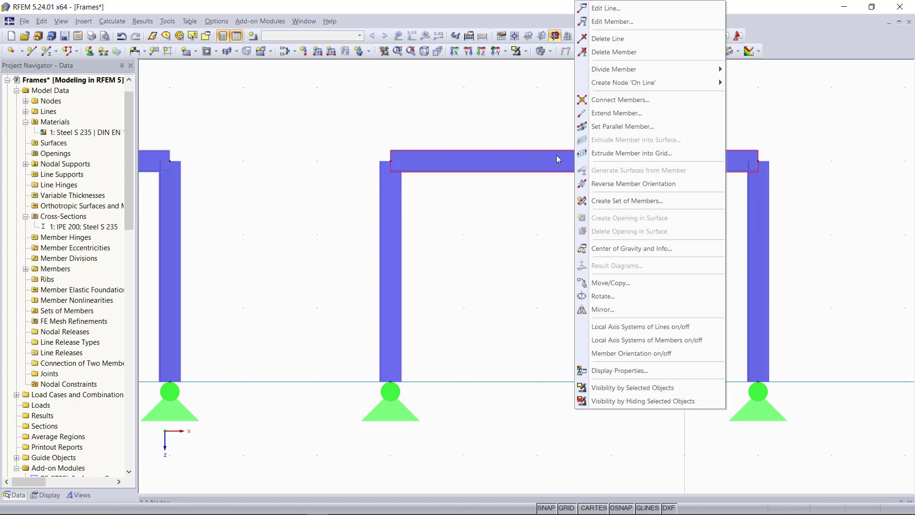
mouse_move(680, 71)
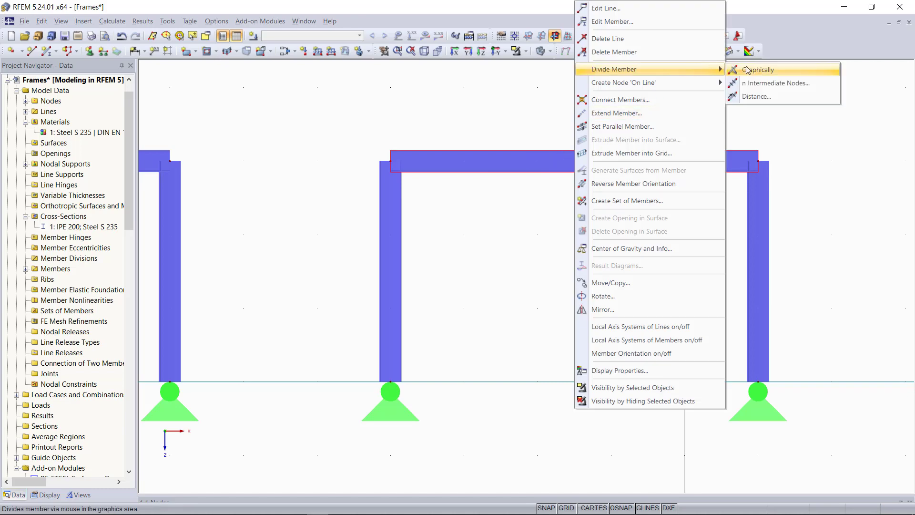
click(776, 84)
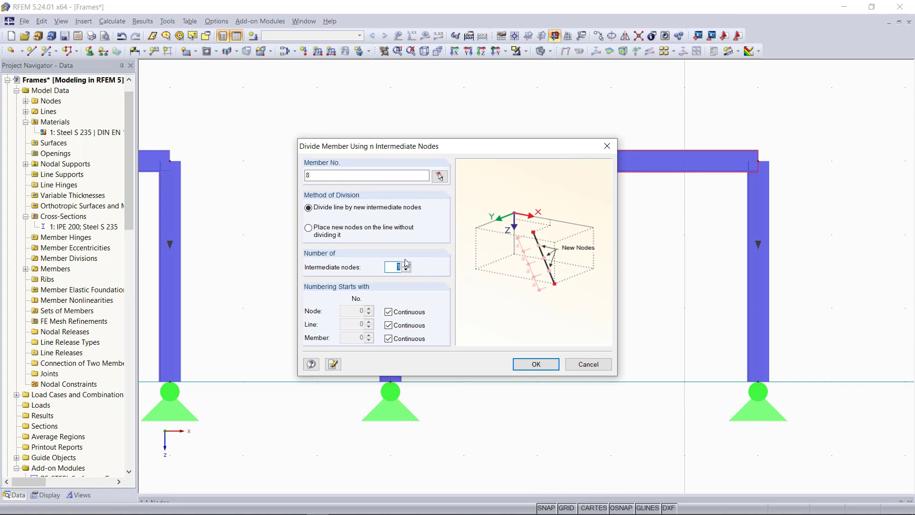
click(535, 364)
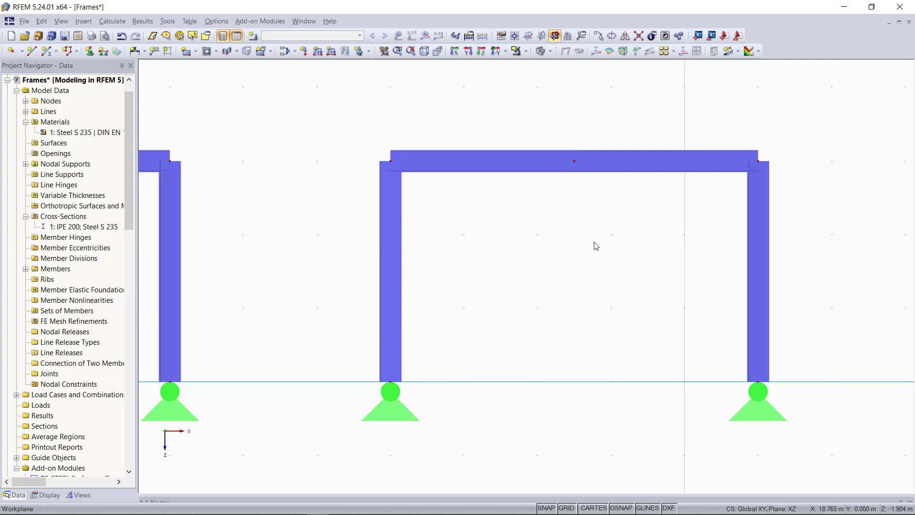
- Edit the Z coordinate of the third frame's mid-beam node, raising it about 0.5 m to form a pitched ridge
double_click(574, 165)
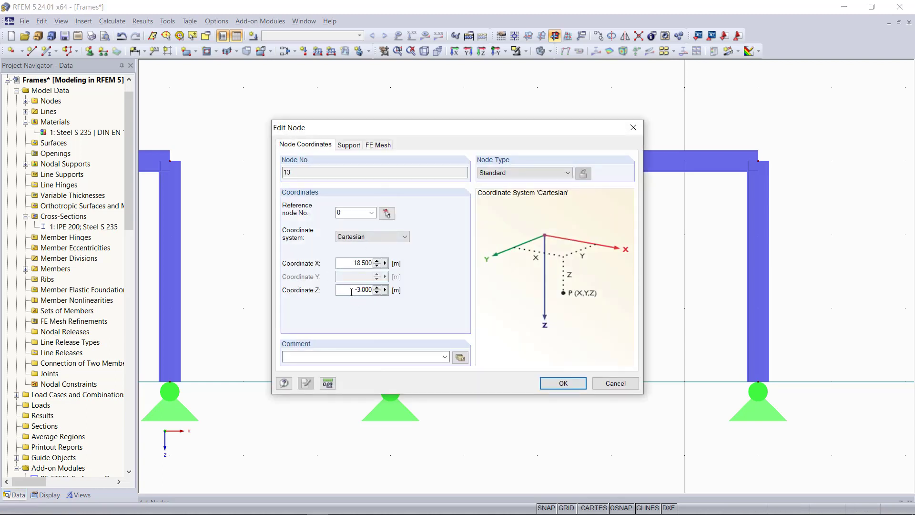
double_click(352, 292)
key(BackSpace)
click(563, 384)
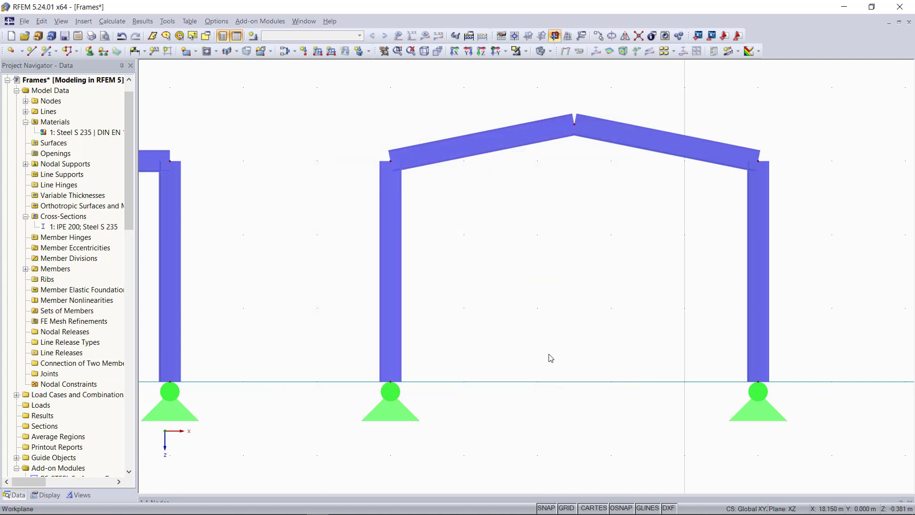
- Assign a new member hinge with released rotation φy to the ridge end of the third frame's left rafter
right_click(503, 140)
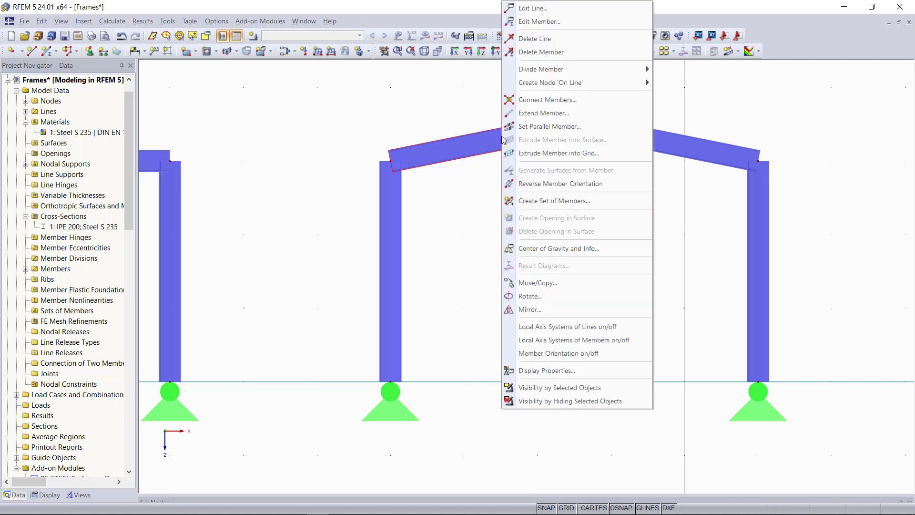
click(555, 24)
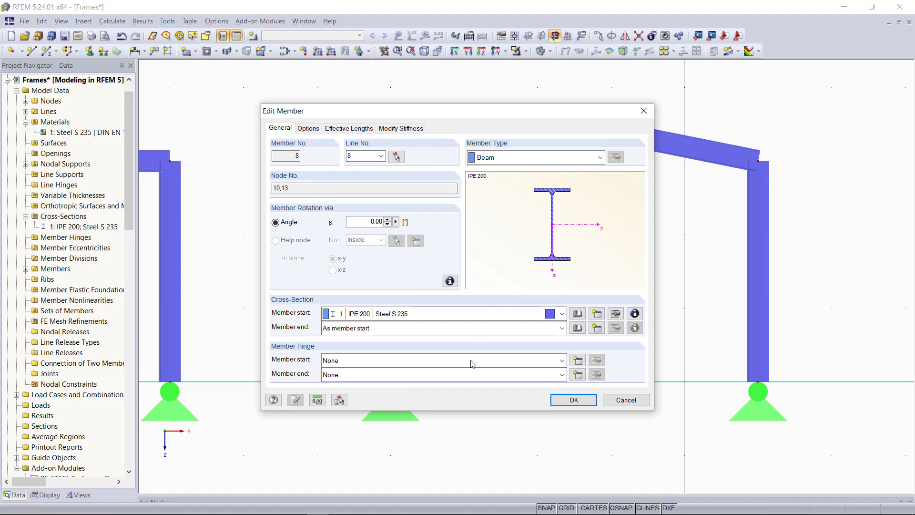
click(456, 360)
click(448, 374)
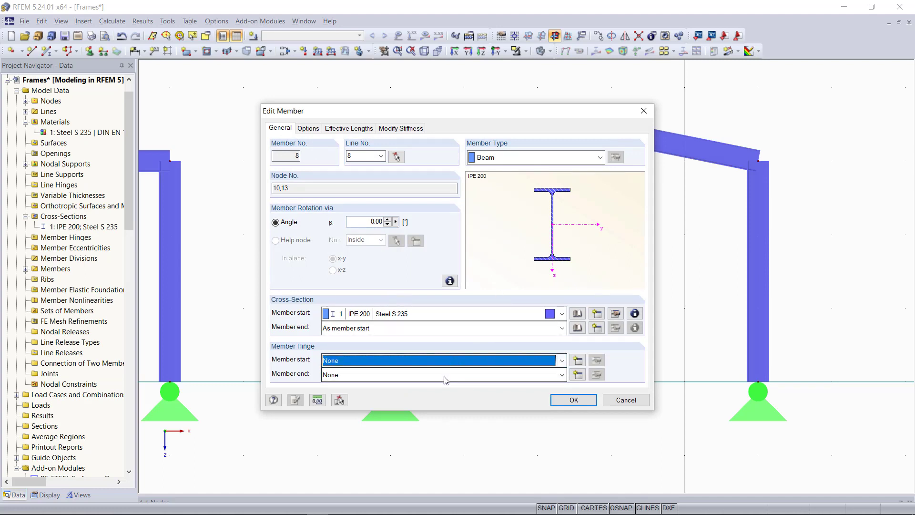
click(446, 374)
click(446, 382)
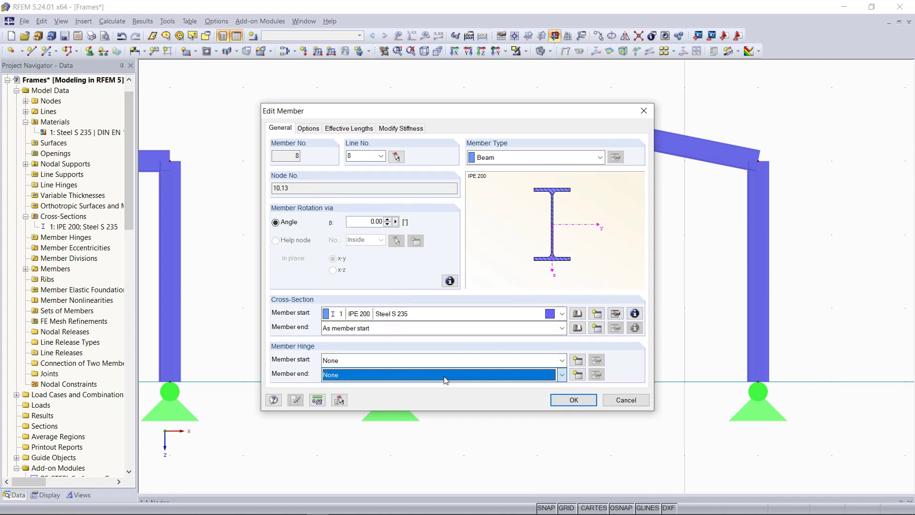
click(578, 375)
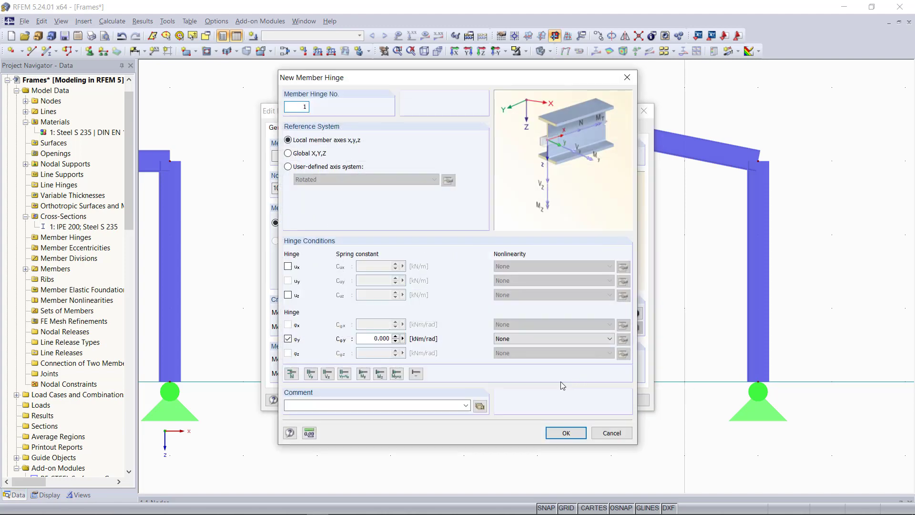
click(558, 433)
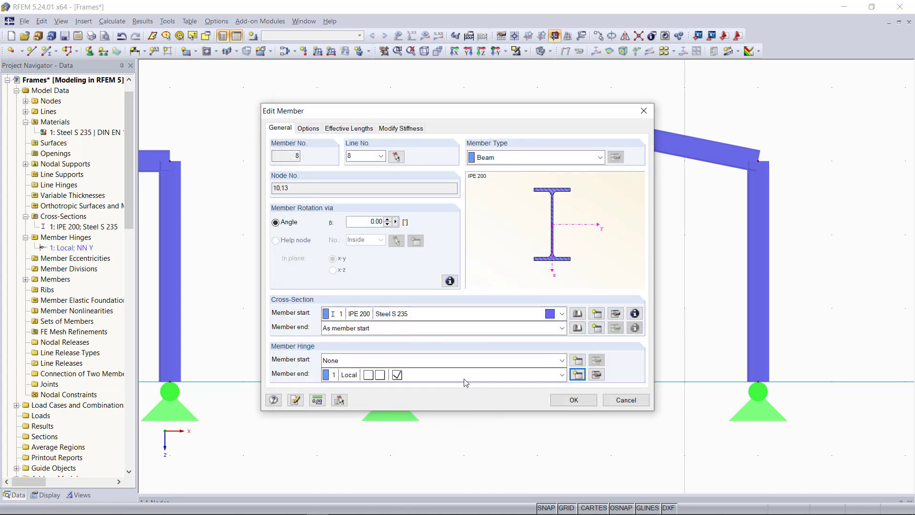
click(573, 400)
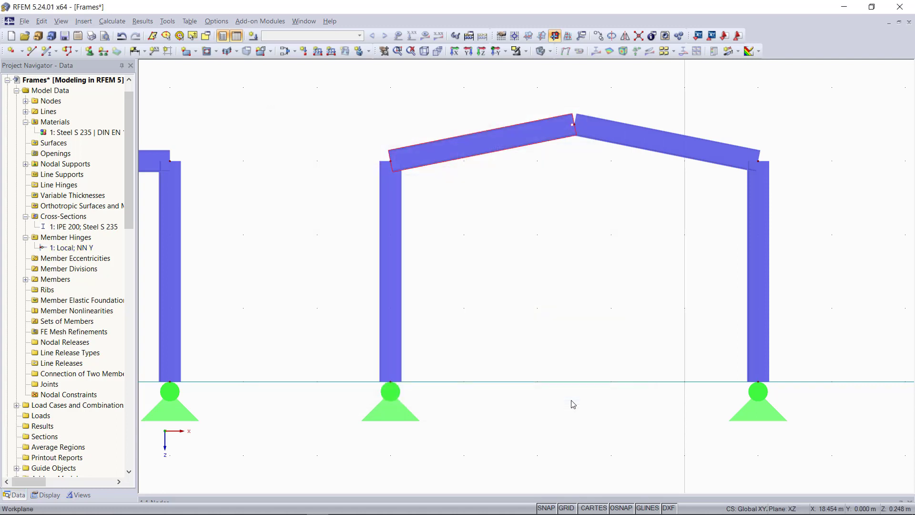
- Create the first load case with the description Self-weight, keeping the Dead category and active self-weight in Z
key(F8)
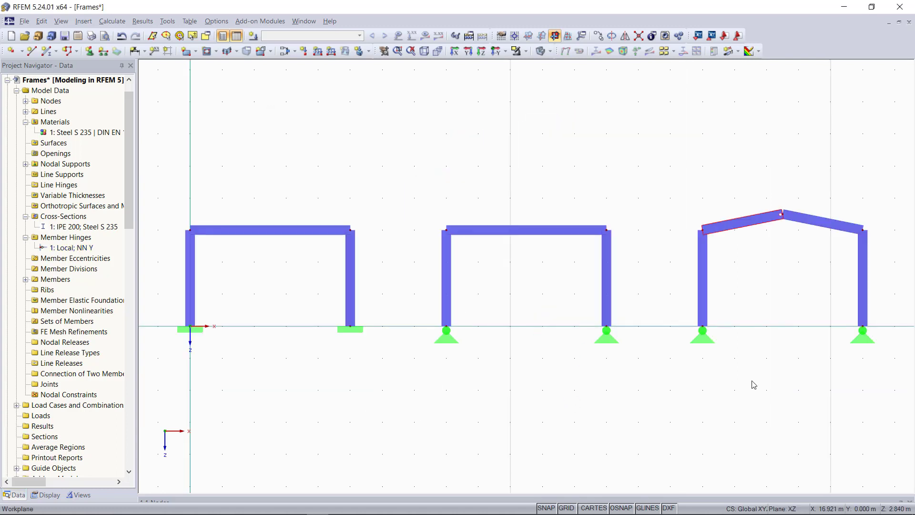
click(696, 391)
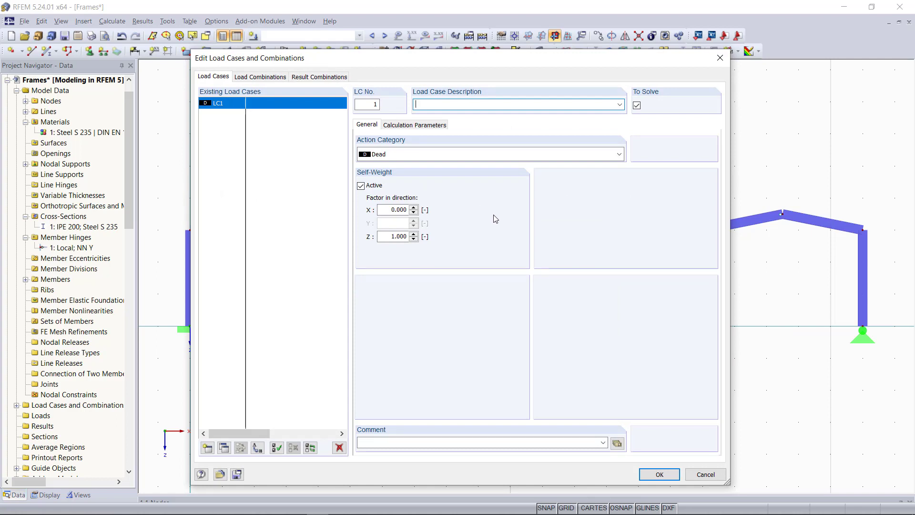
click(620, 104)
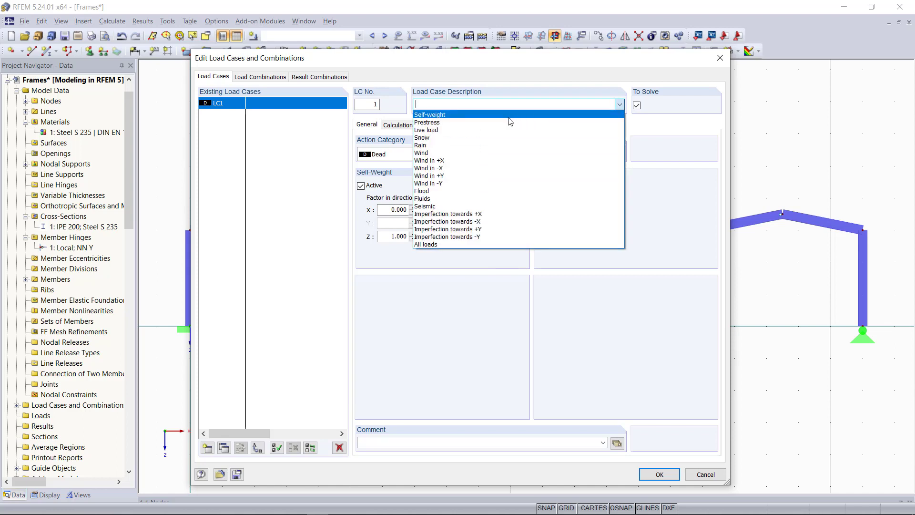
click(509, 117)
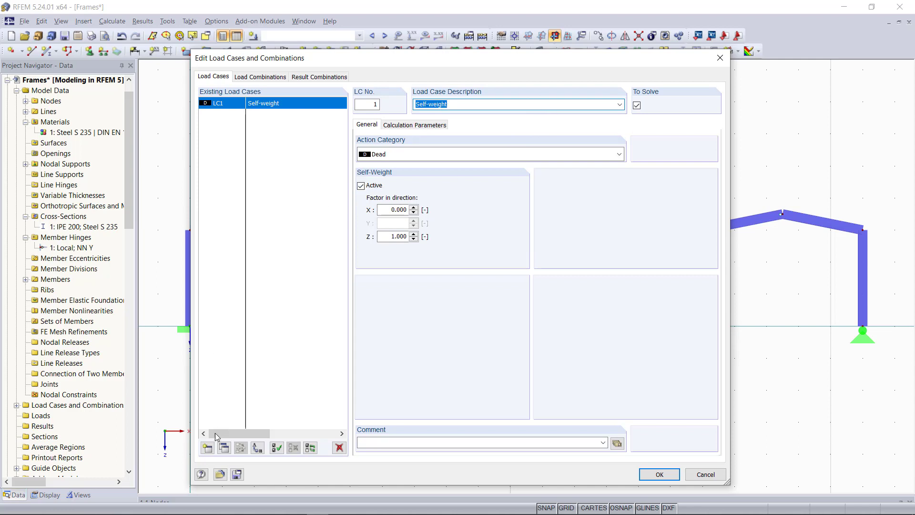
- Add a second load case described as Wind in the Wind action category and accept the load cases
click(208, 448)
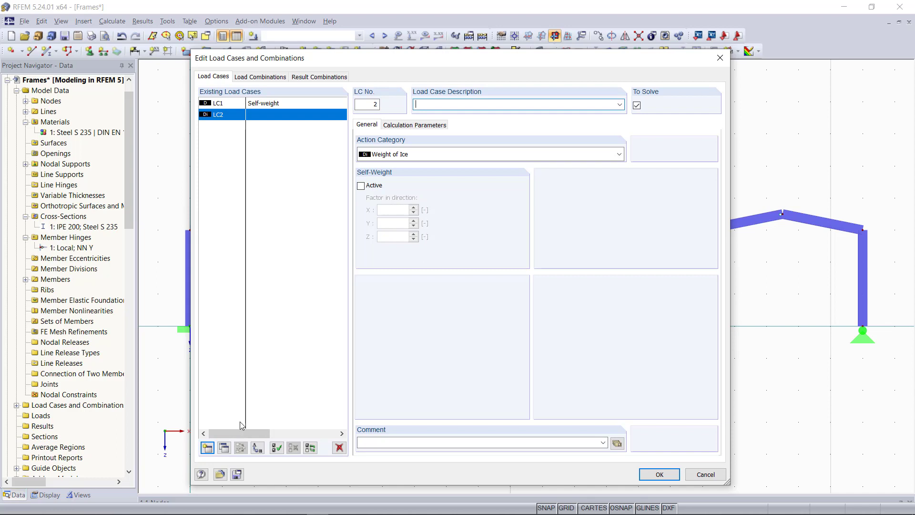
click(621, 105)
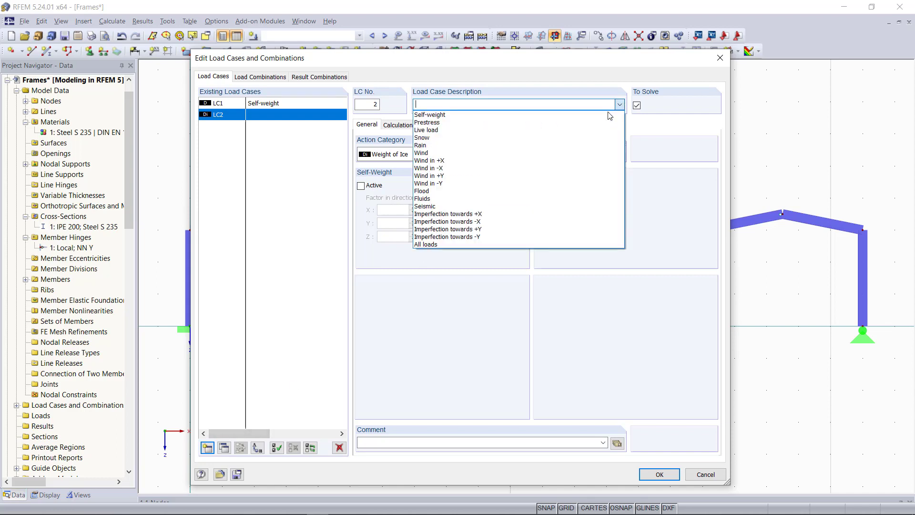
click(595, 157)
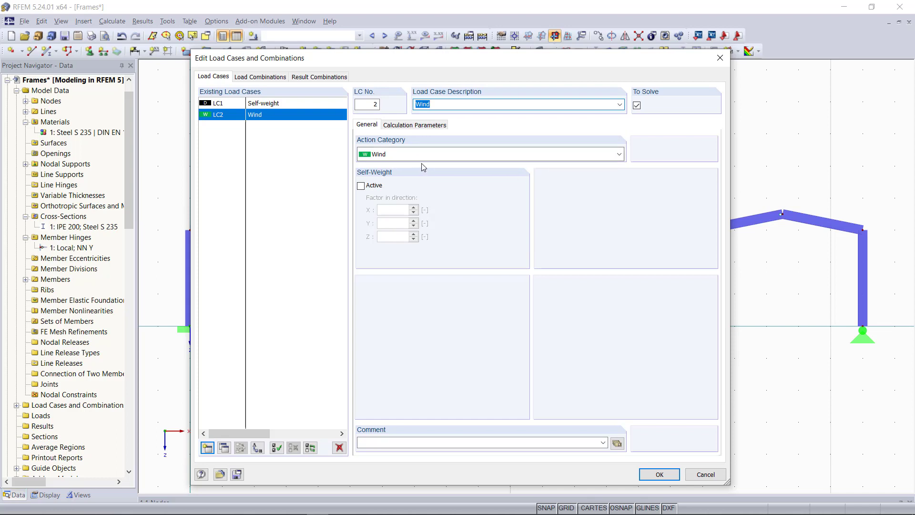
click(660, 474)
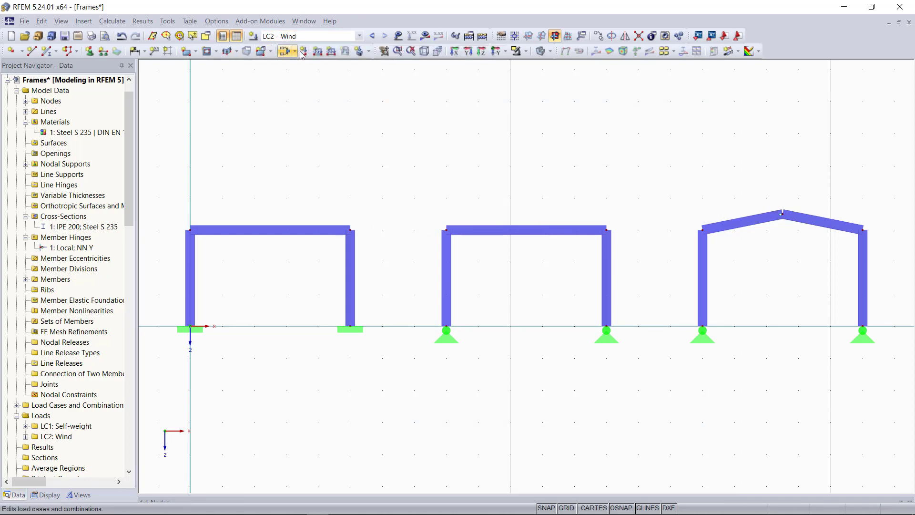
- Apply a uniform member load of 1 kN/m in global direction XL to the left column of each frame in the Wind load case
click(317, 51)
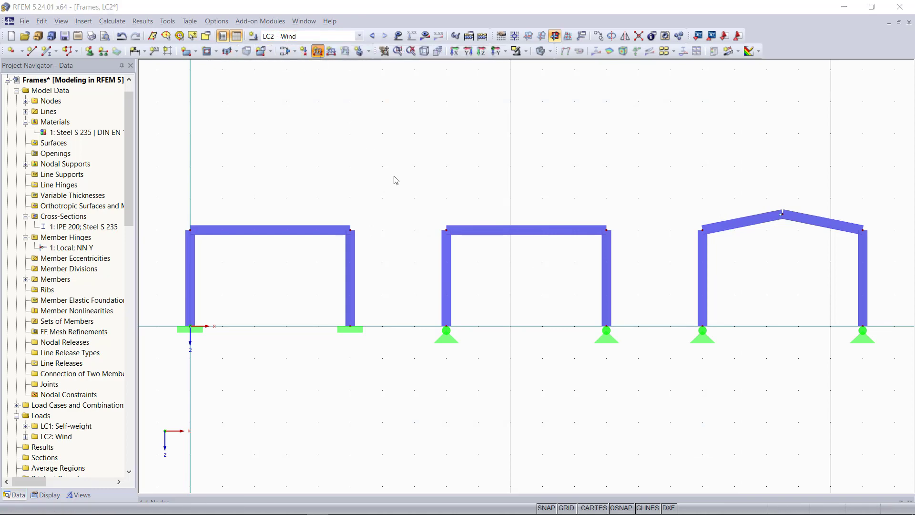
click(481, 195)
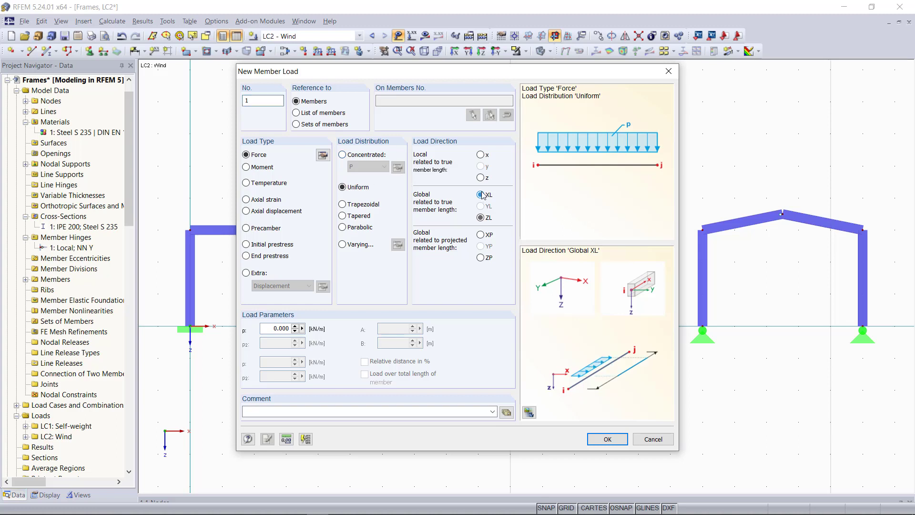
double_click(273, 327)
text(1)
click(620, 443)
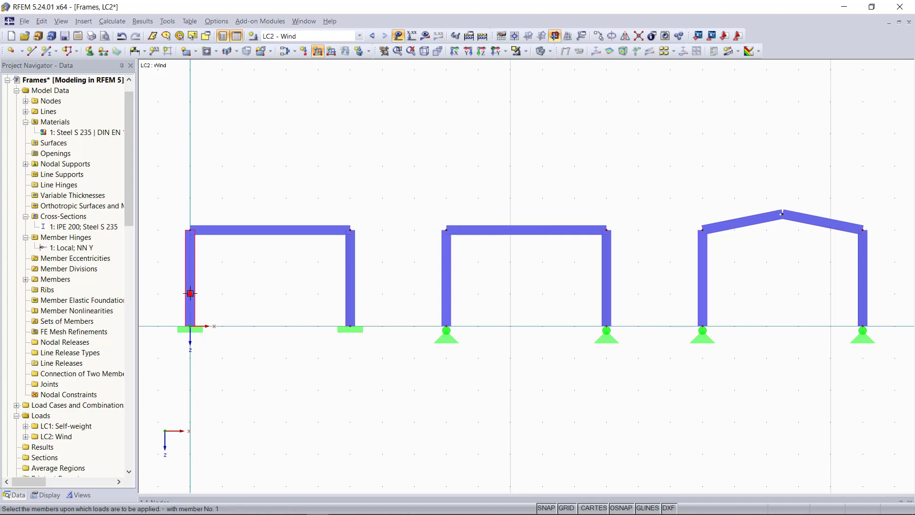
click(192, 308)
click(446, 305)
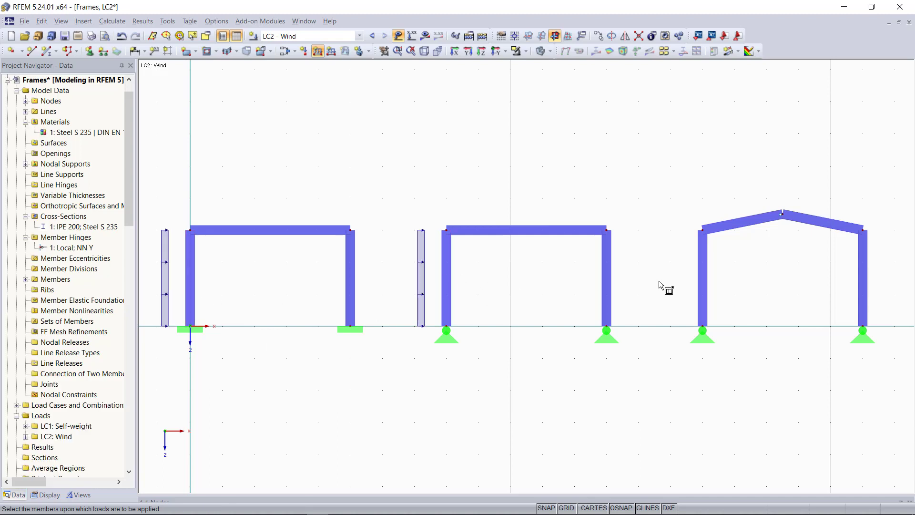
click(702, 286)
key(Escape)
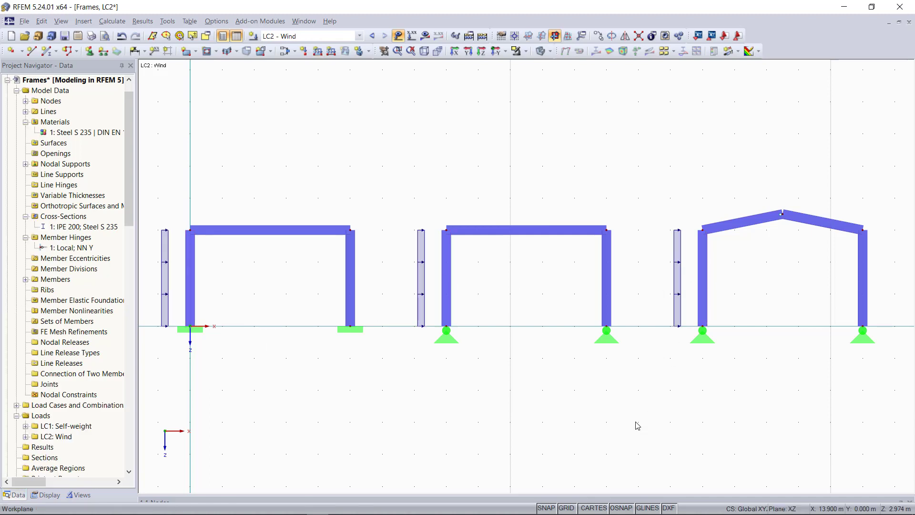
- Create load combination CO1 from the Self-weight and Wind load cases with factors 1.35 and 1.50, and accept it
click(285, 52)
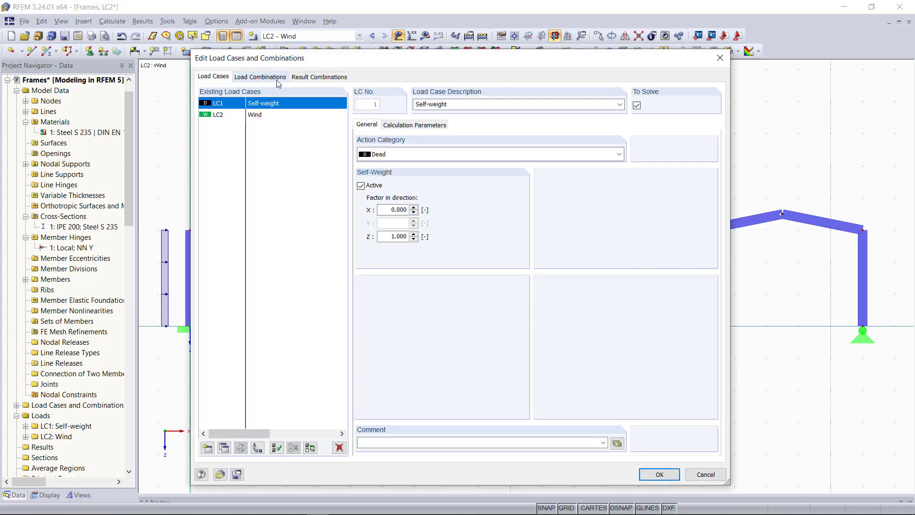
click(260, 77)
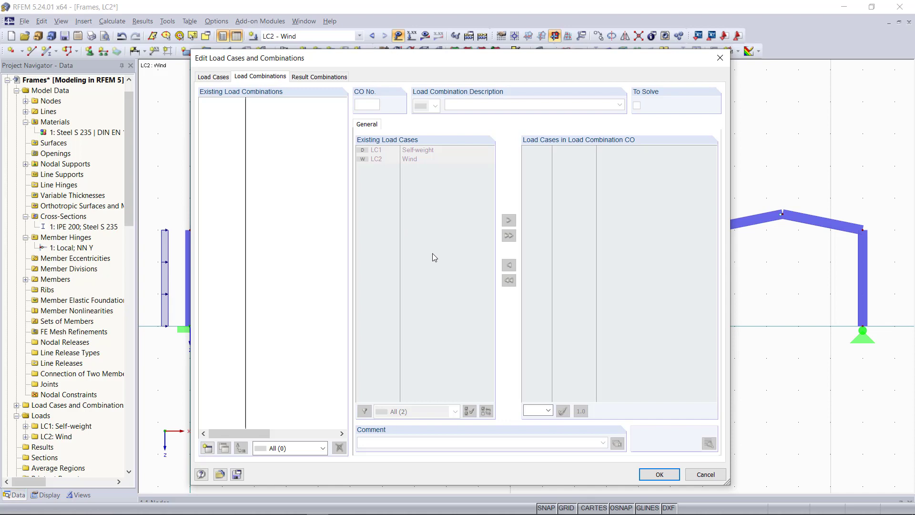
click(207, 448)
click(414, 150)
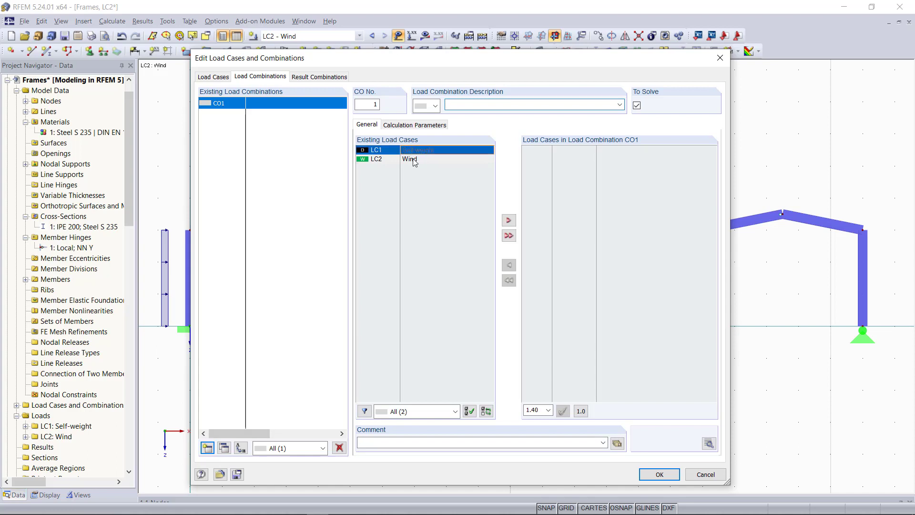
ctrl+click(414, 162)
click(509, 236)
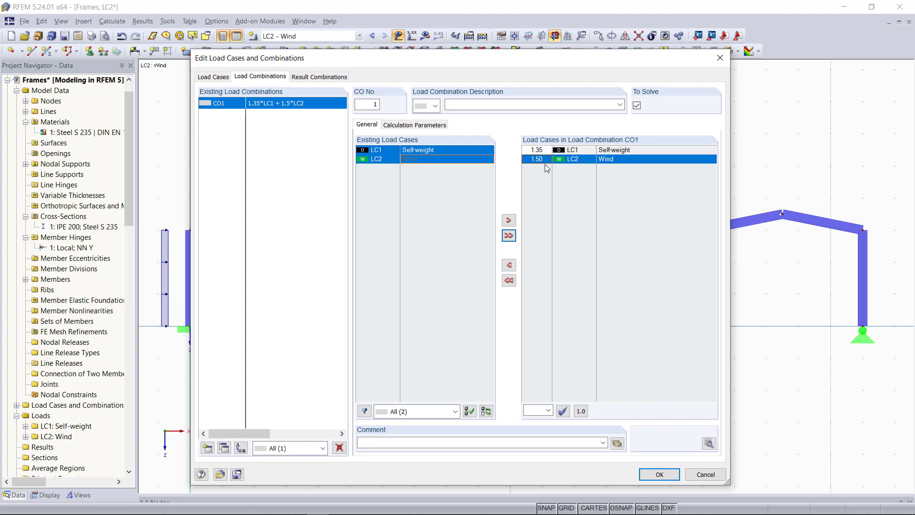
click(660, 475)
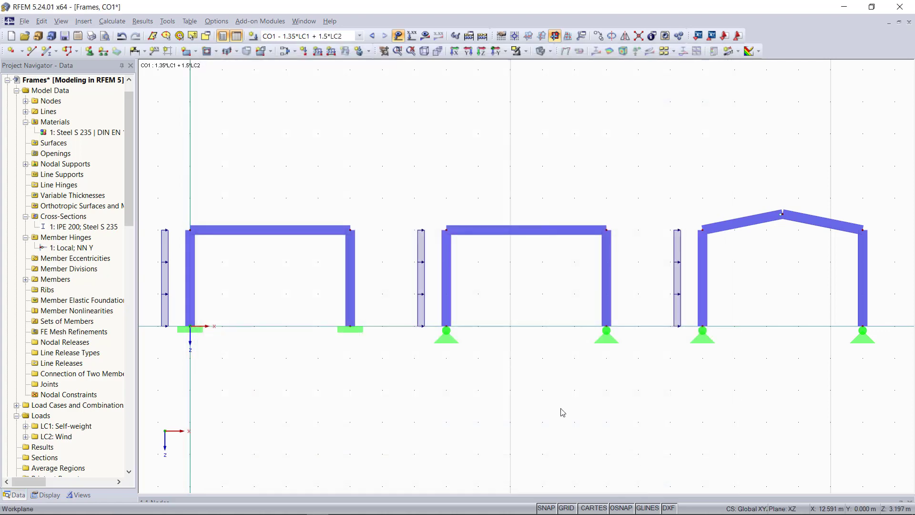
- Turn on the display of self-weight loads, then show the load values on the frames for checking and hide them again
click(53, 497)
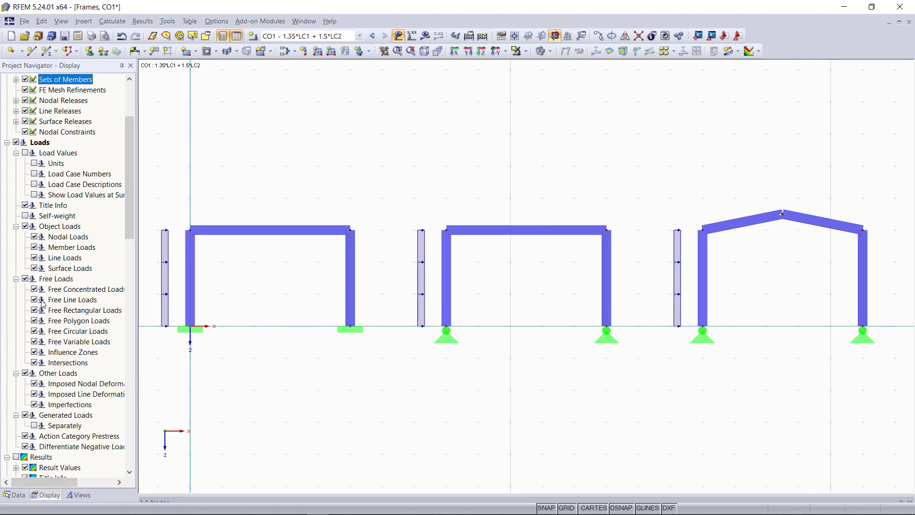
click(25, 216)
click(412, 37)
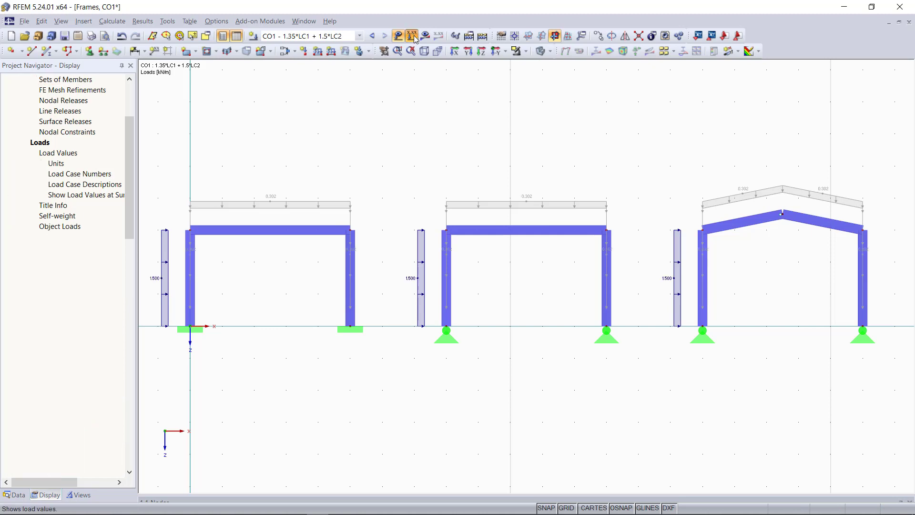
scroll(463, 195, down, 1)
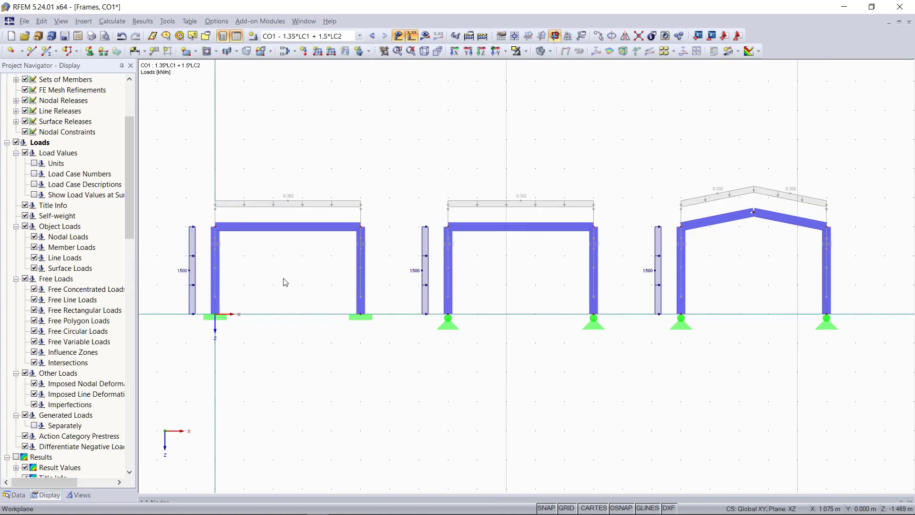
scroll(388, 260, up, 1)
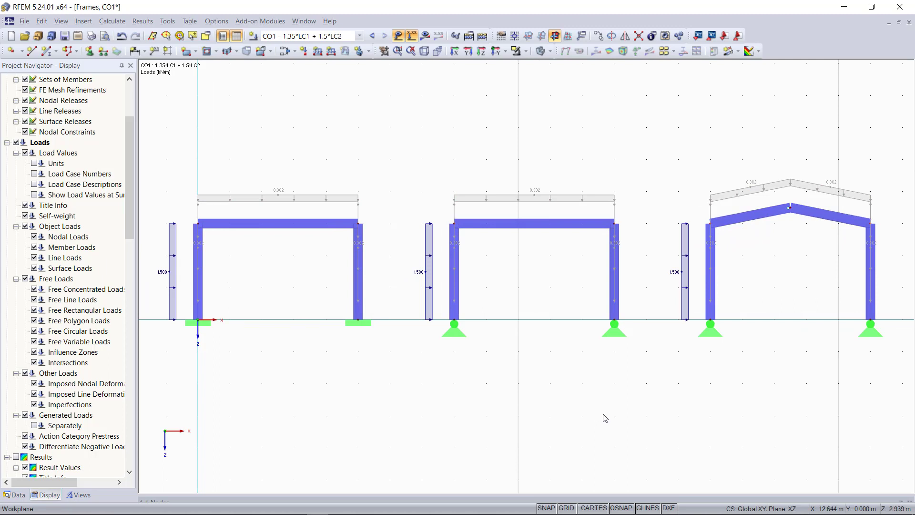
click(413, 37)
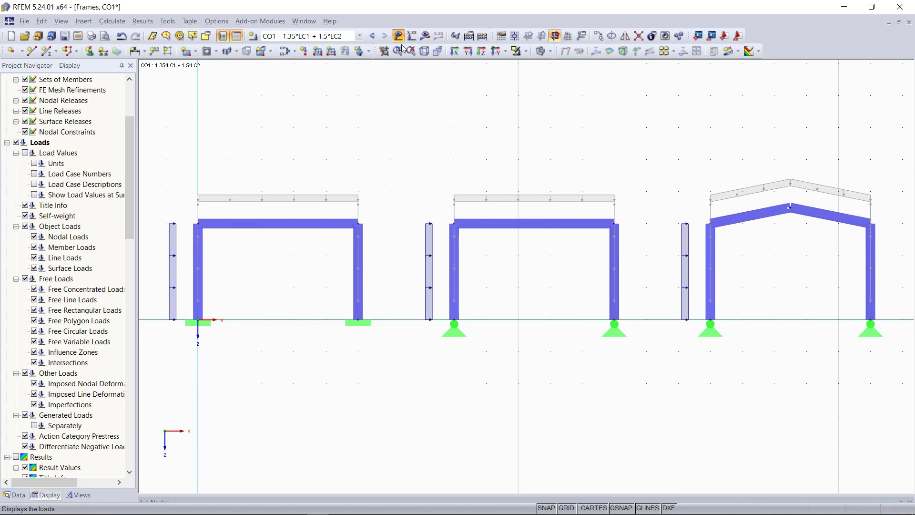
- Calculate all load cases and the load combination, and switch the model display to wireframe
click(482, 36)
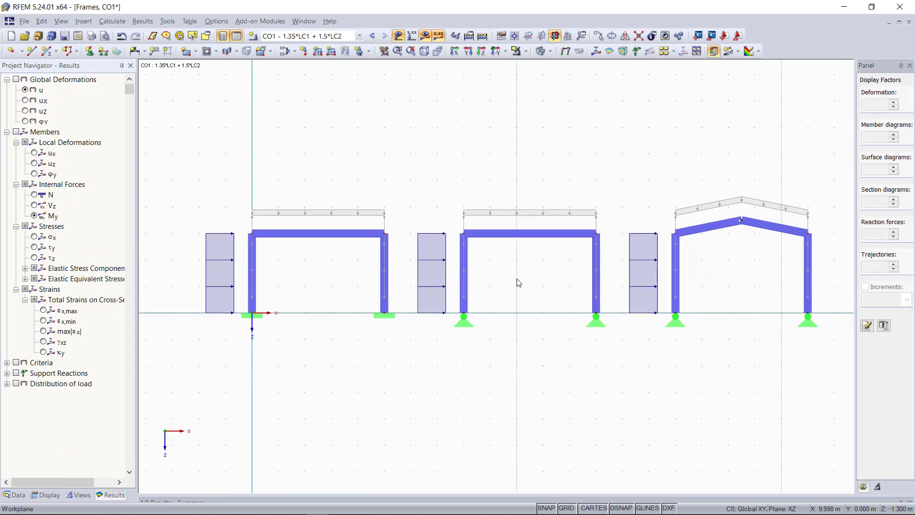
click(542, 52)
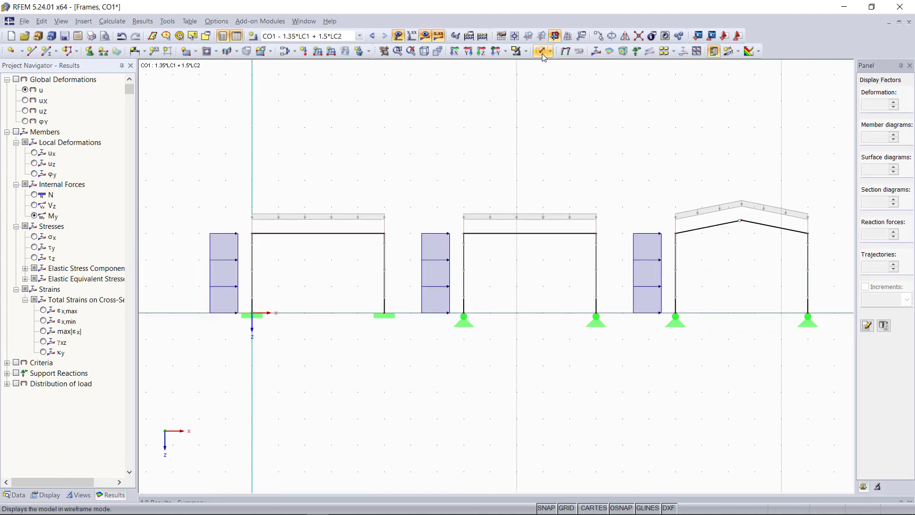
- Display the global deformations u for CO1 with the loads hidden, and play and stop the deformation animation
click(16, 79)
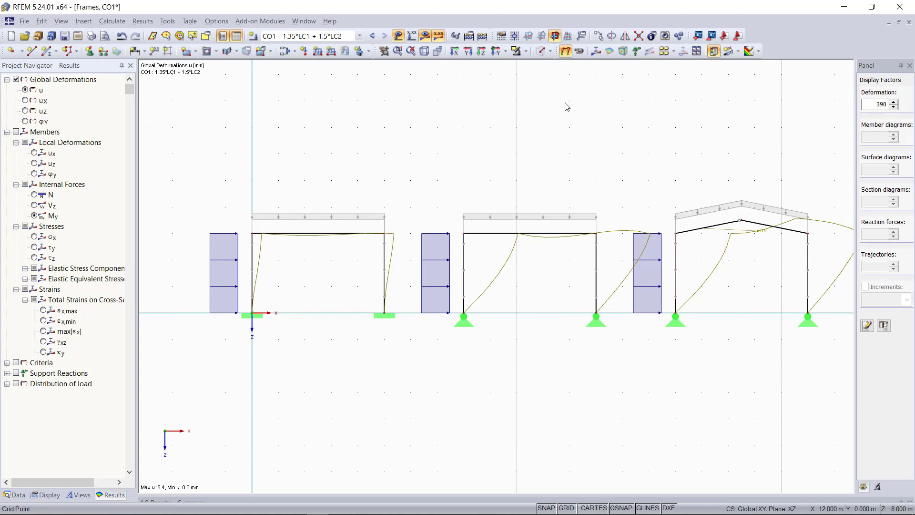
click(399, 36)
click(584, 53)
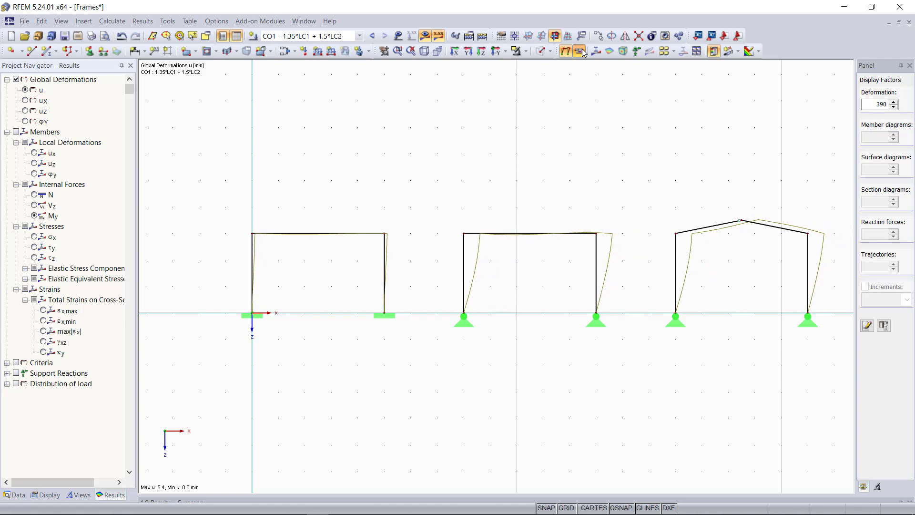
click(584, 53)
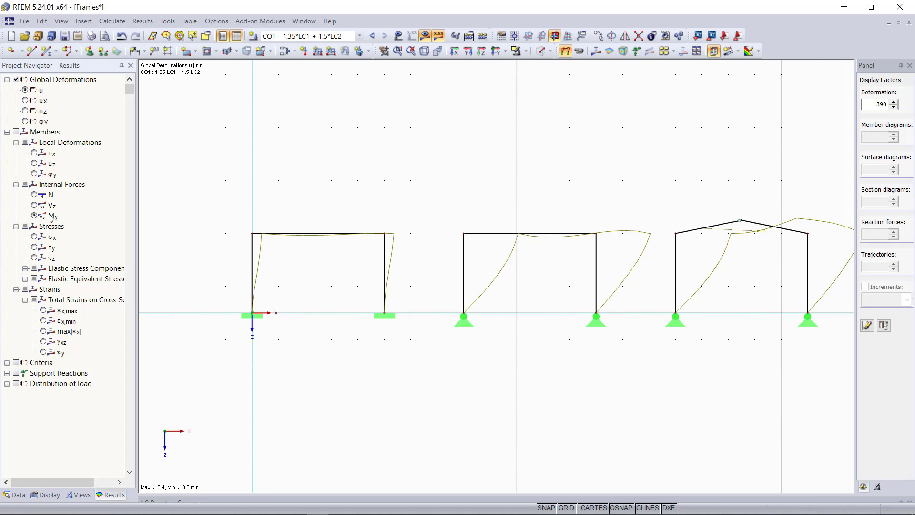
- Display the member bending moments My and compare them across the Self-weight and Wind load cases and combination CO1
click(35, 216)
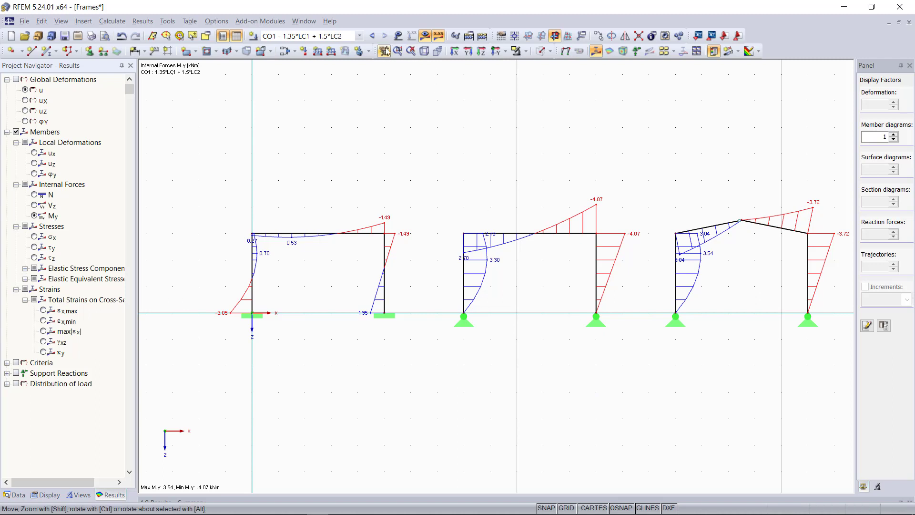
click(374, 37)
click(373, 37)
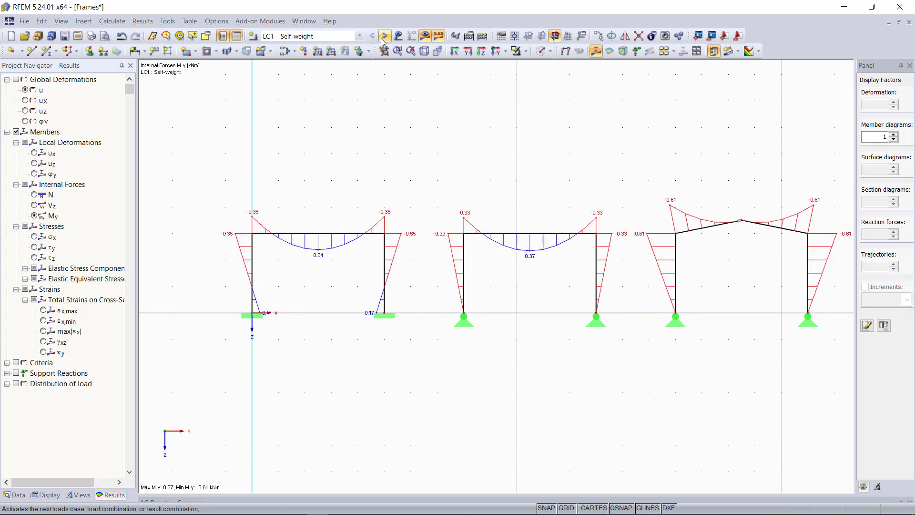
click(385, 36)
click(385, 37)
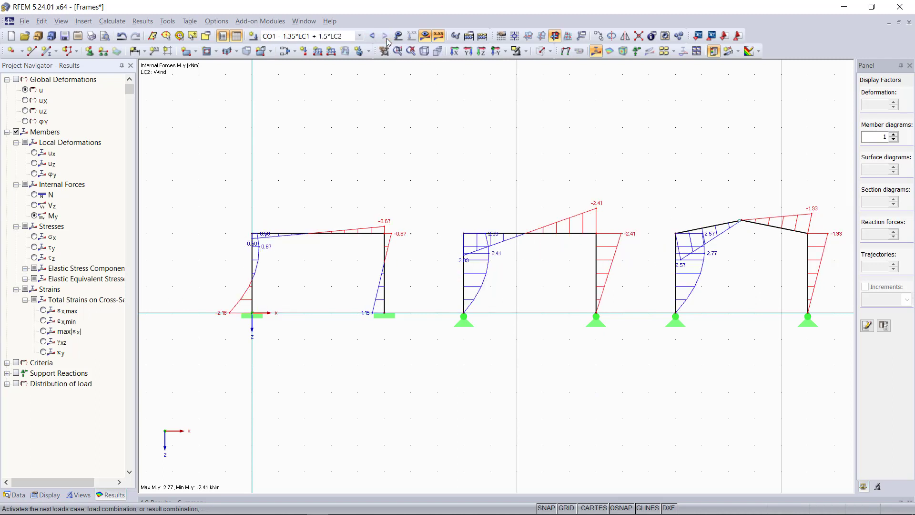